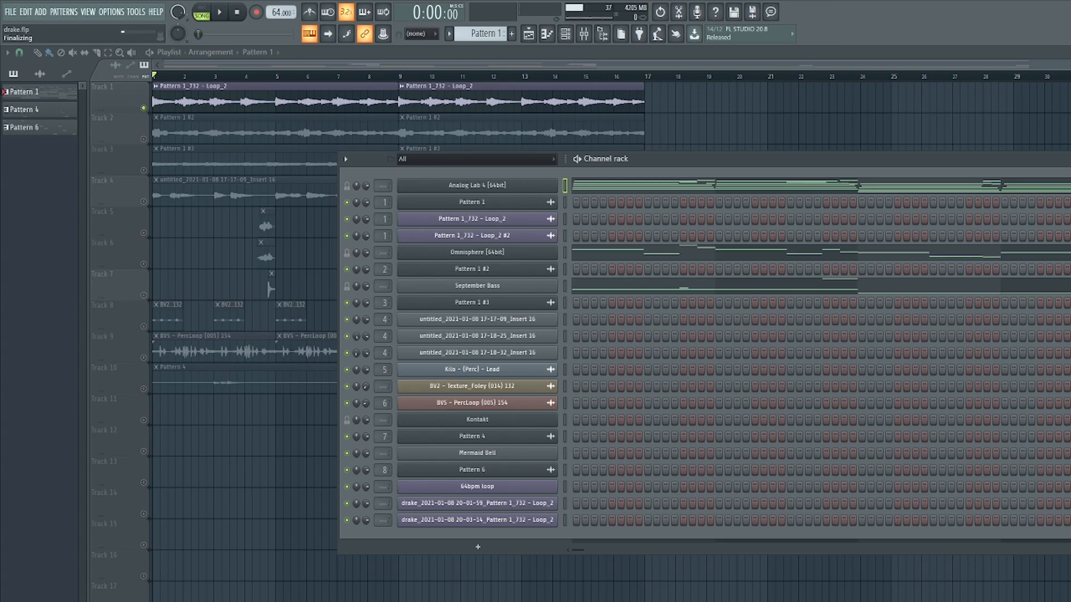
# Open the Analog Lab 4 channel's piano roll to review its chord notes, then close it.
pyautogui.click(812, 184)
pyautogui.moveTo(728, 172); pyautogui.dragTo(900, 120)
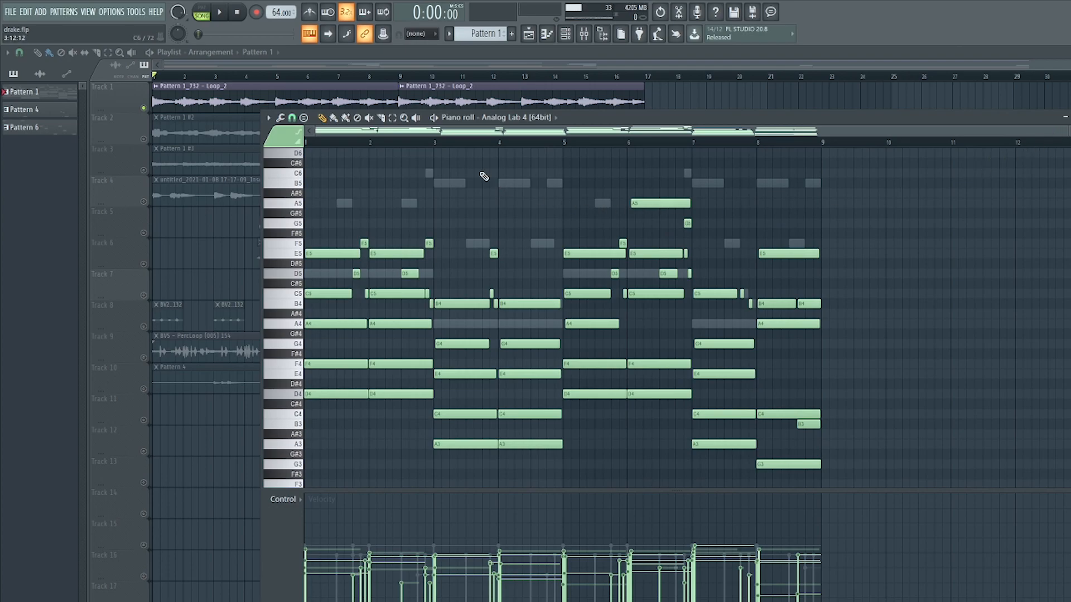
pyautogui.scroll(-3, 600, 240)
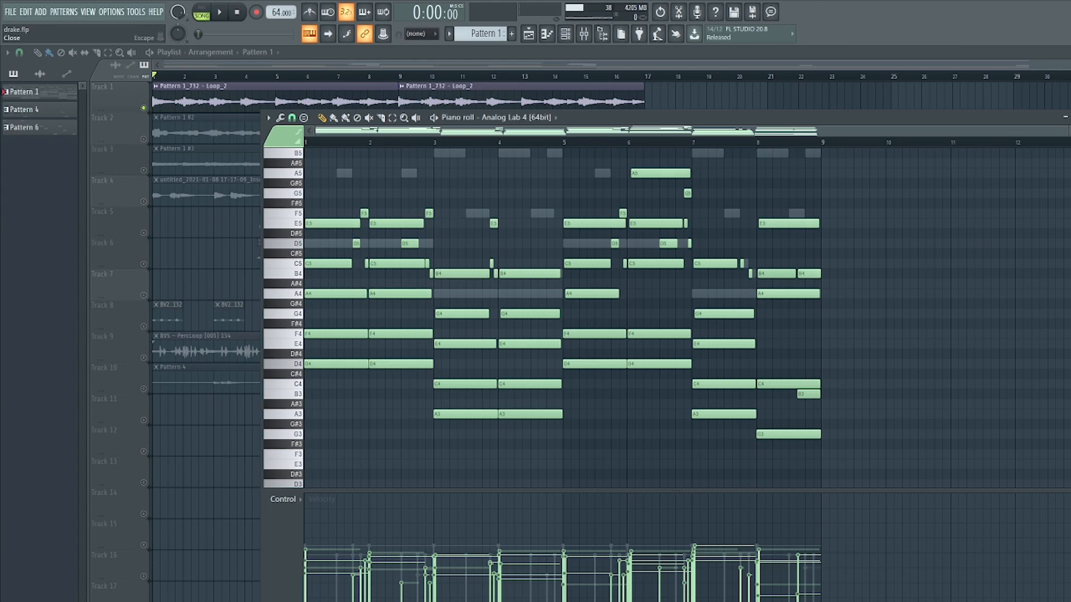
pyautogui.click(1066, 116)
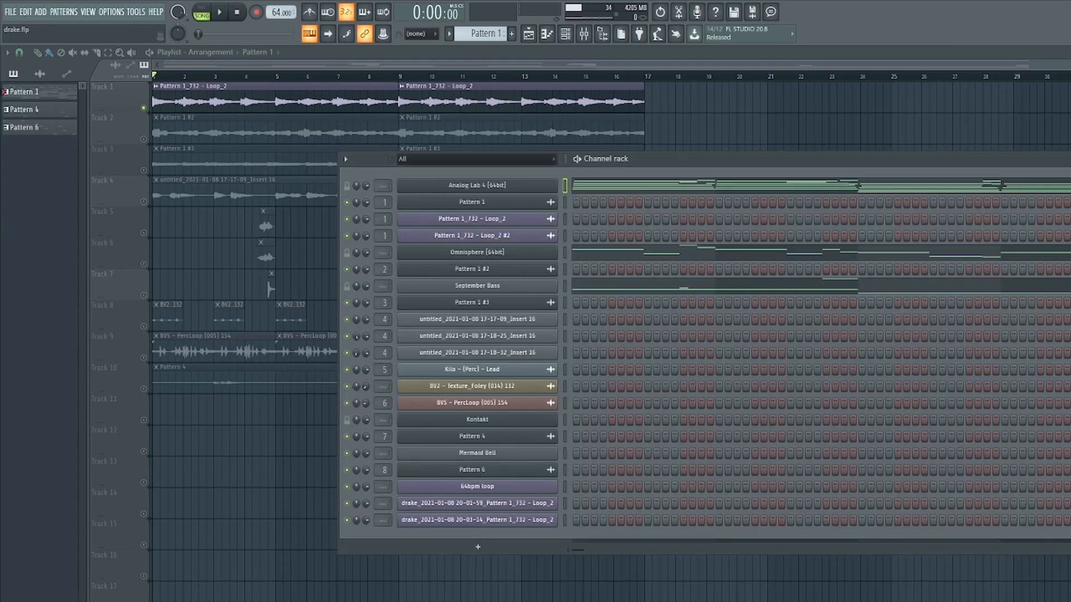
# Hide the channel rack and play the arrangement in the playlist, then stop playback.
pyautogui.click(584, 34)
pyautogui.press('space')
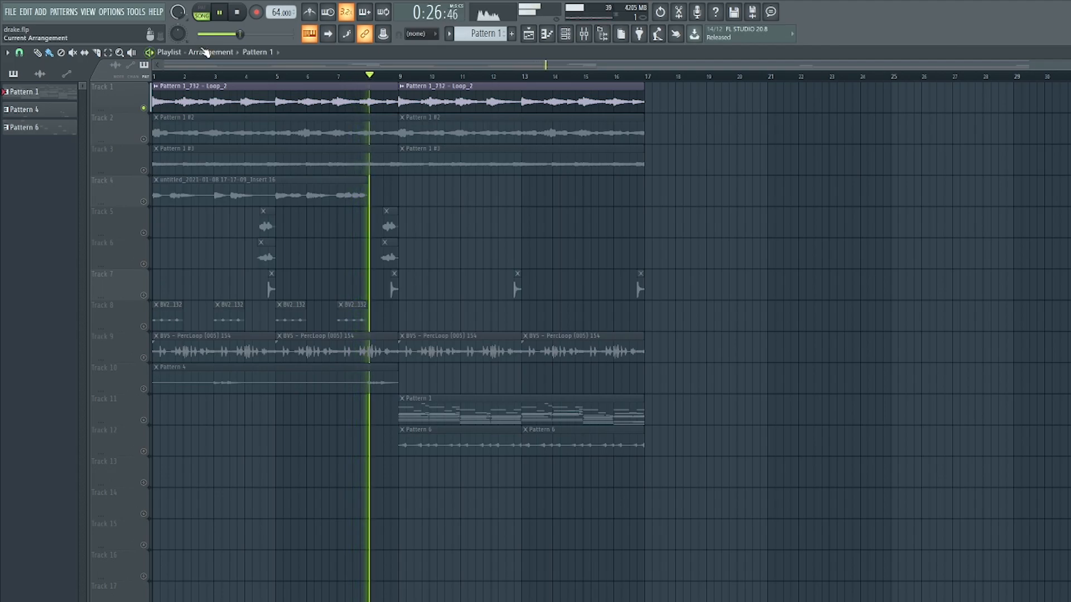
pyautogui.click(238, 13)
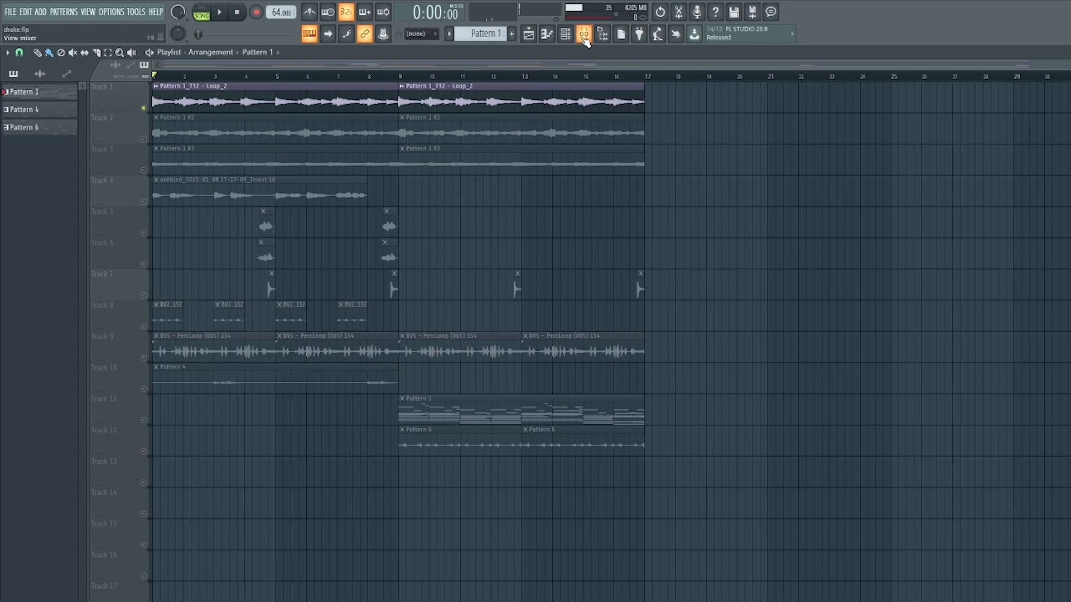
# Open the mixer and inspect the Ghz Wow Control 3 effect on Insert 1.
pyautogui.click(583, 34)
pyautogui.click(449, 327)
pyautogui.moveTo(830, 217); pyautogui.dragTo(860, 221)
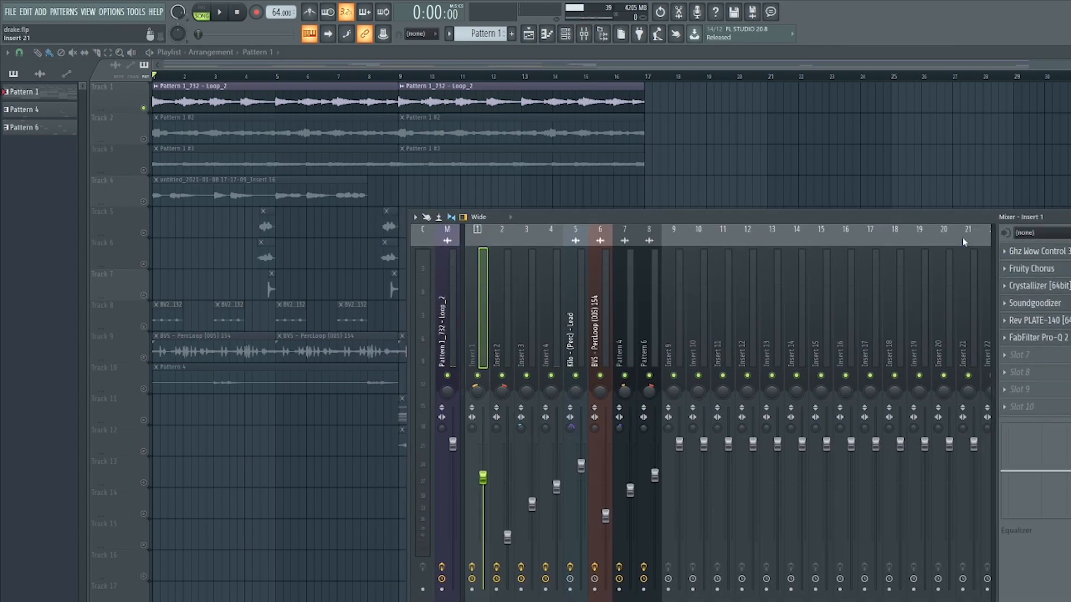
pyautogui.click(1054, 251)
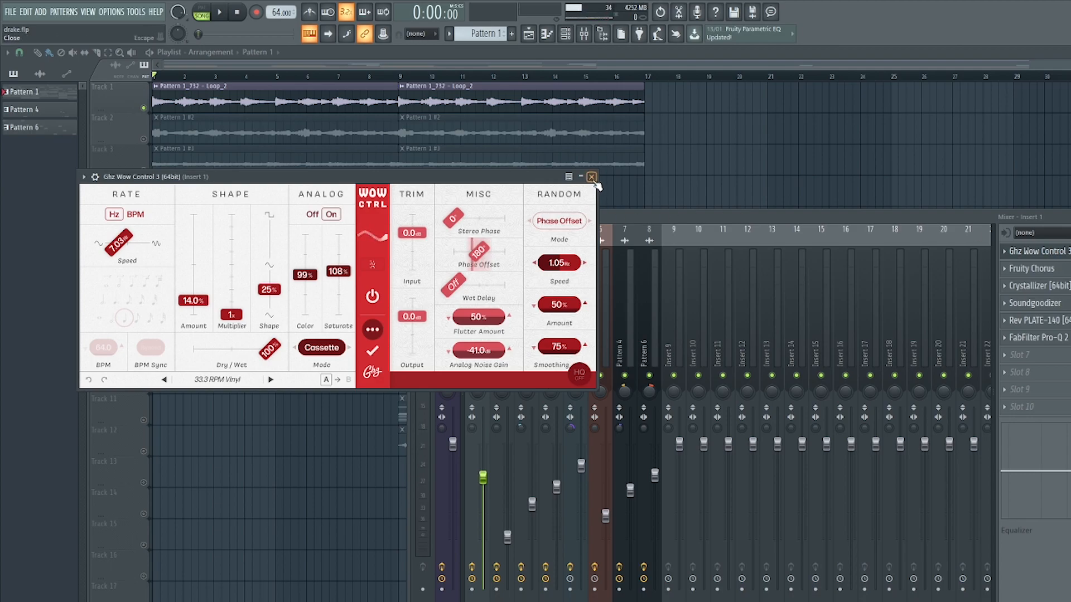
pyautogui.click(1053, 253)
# Inspect the Fruity Chorus and Soundgoodizer effects on Insert 1, closing each window.
pyautogui.click(1032, 269)
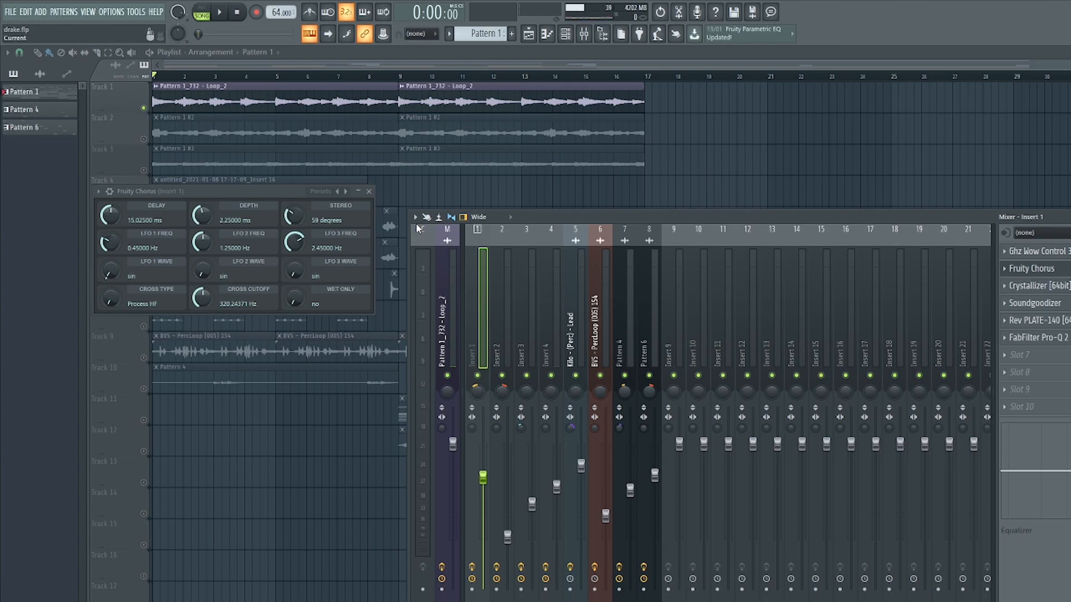
pyautogui.click(369, 191)
pyautogui.click(1032, 310)
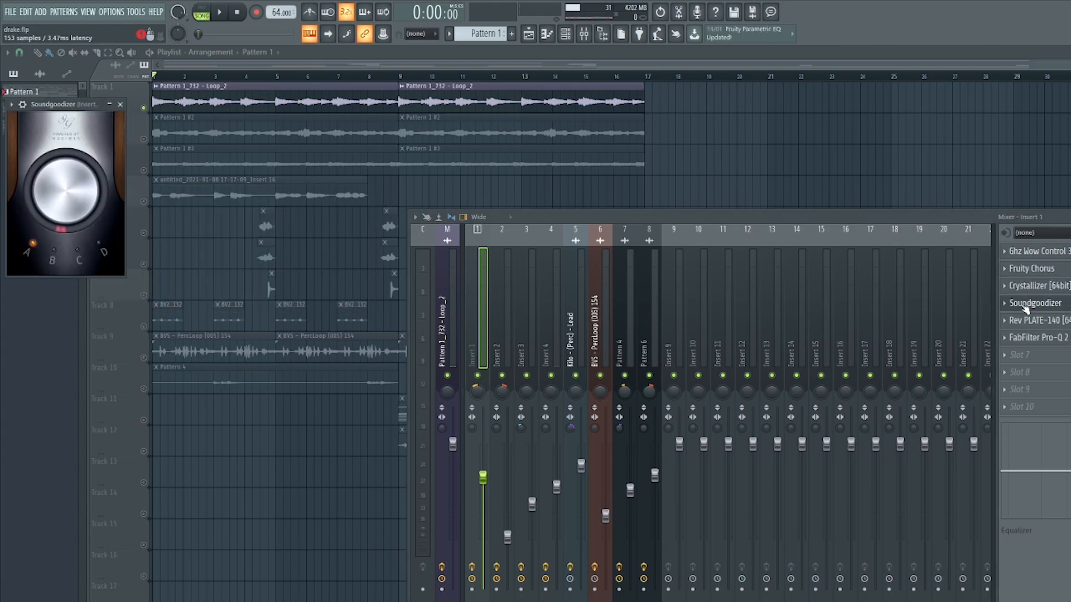
pyautogui.moveTo(76, 106); pyautogui.dragTo(220, 118)
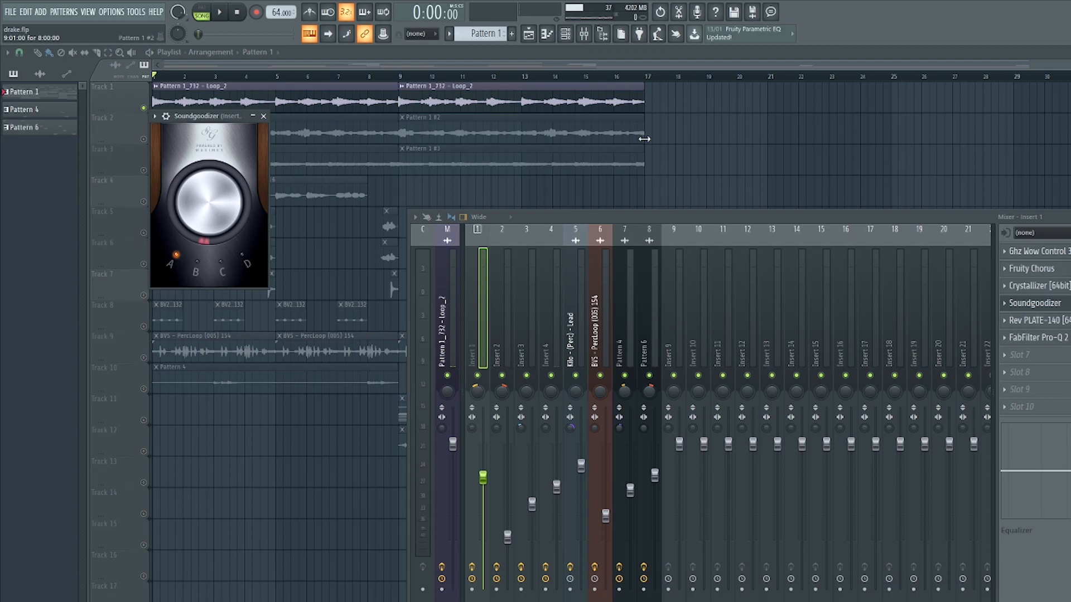
pyautogui.click(263, 116)
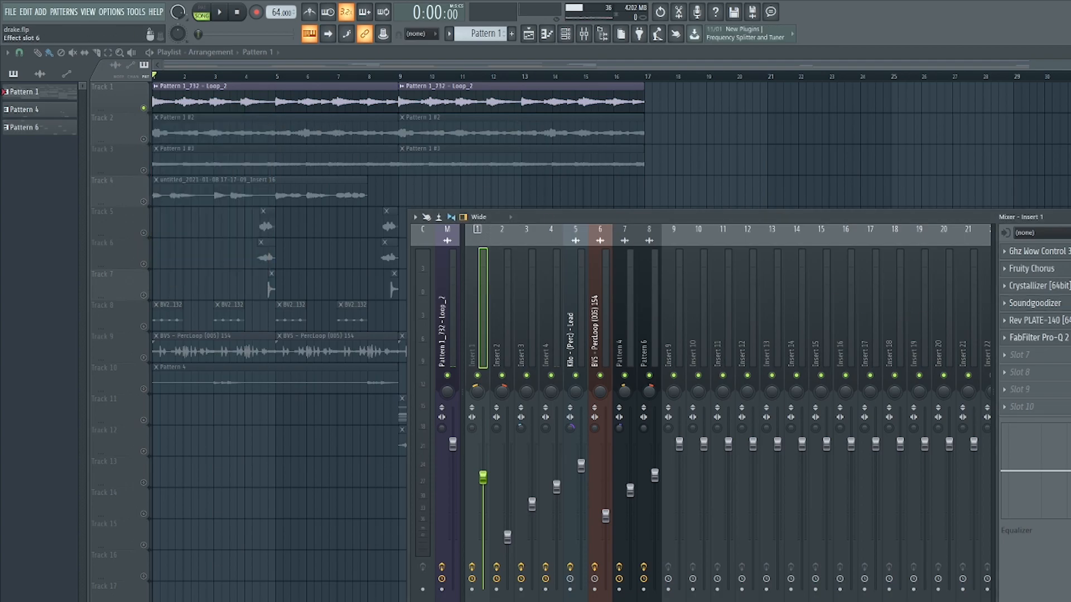
# Review the Omnisphere channel's piano roll, then play and stop the arrangement.
pyautogui.click(1067, 338)
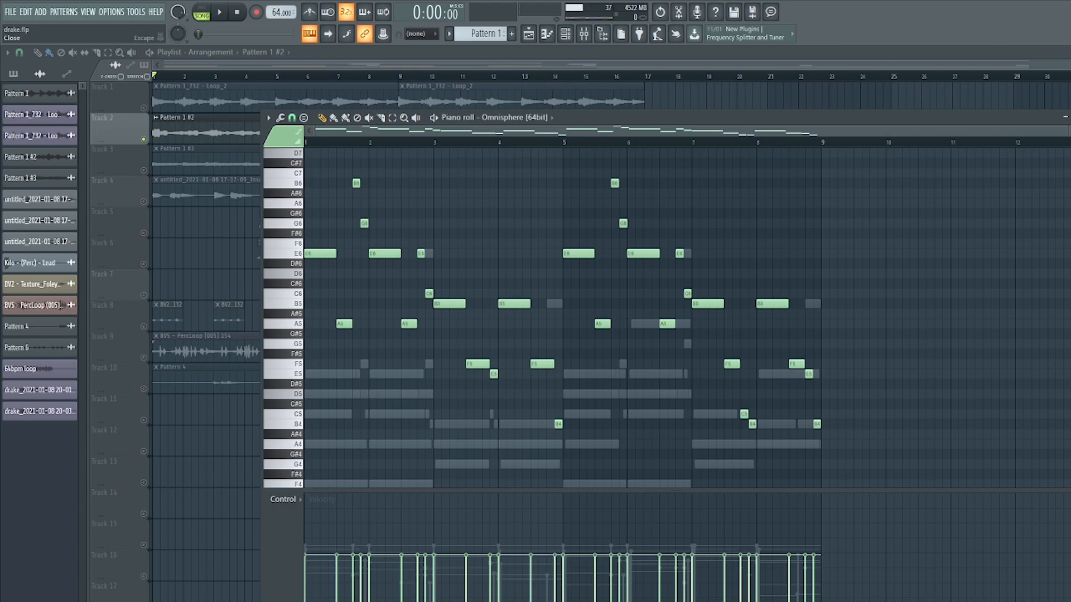
pyautogui.click(1065, 117)
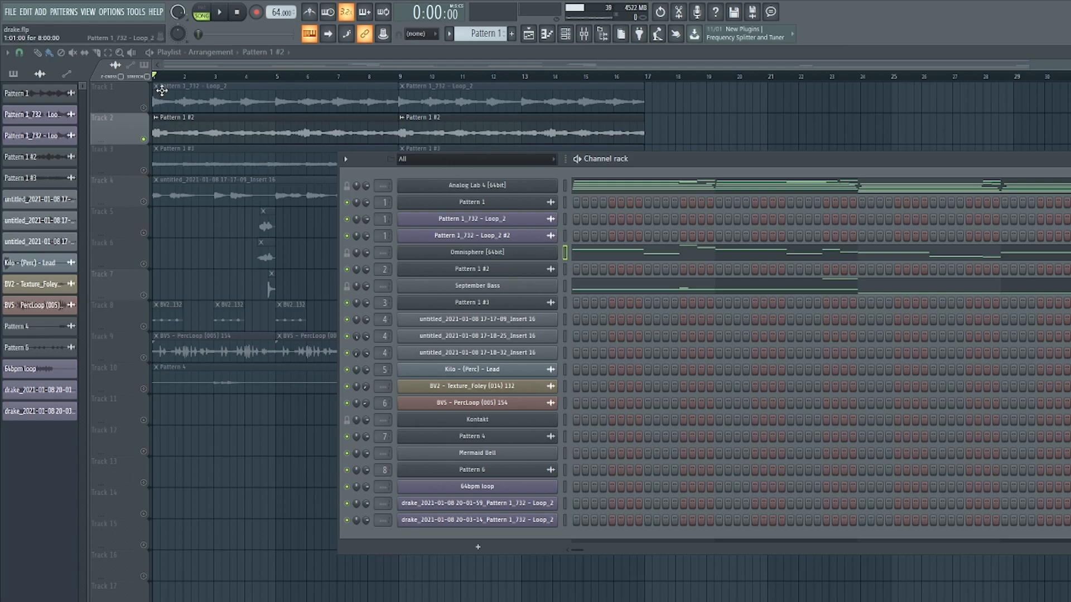
pyautogui.click(150, 52)
pyautogui.press('space')
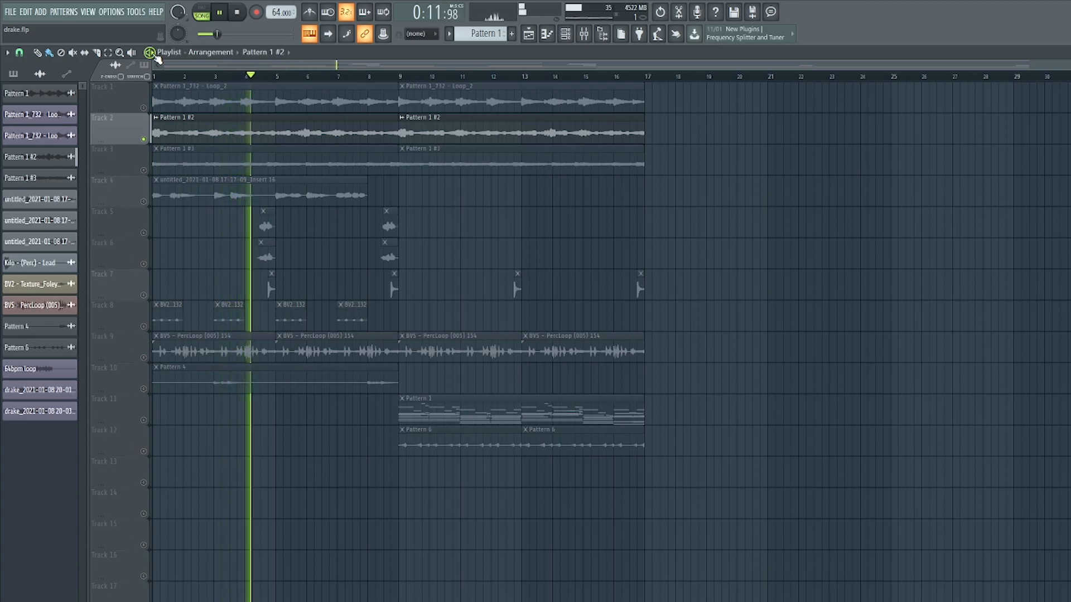
pyautogui.press('space')
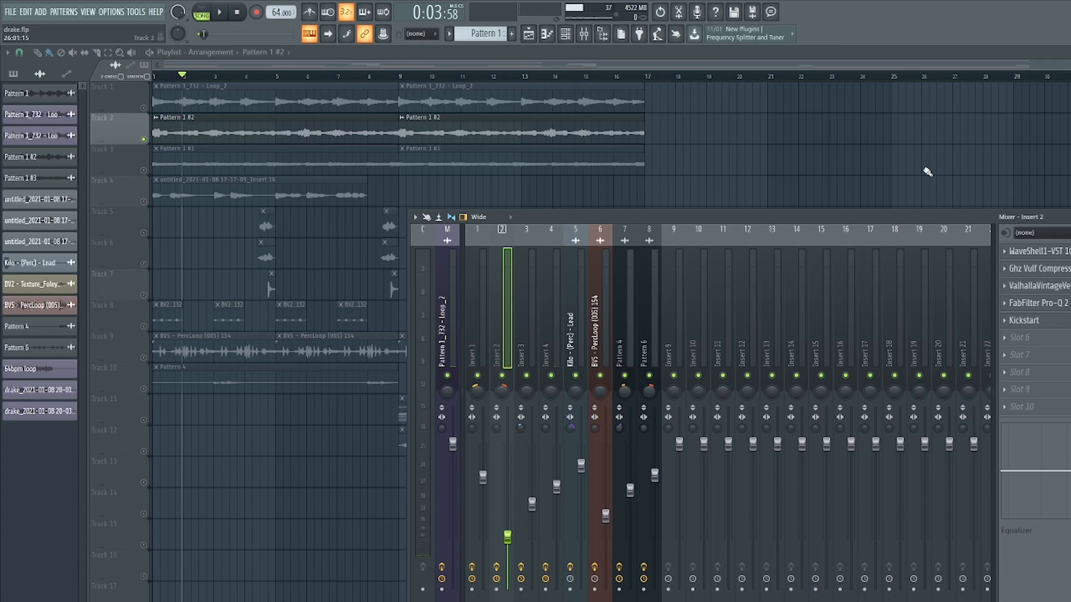
# Inspect the WaveShell J37, Ghz Vulf Compressor and FabFilter Pro-Q 2 effects on Insert 2.
pyautogui.click(1043, 254)
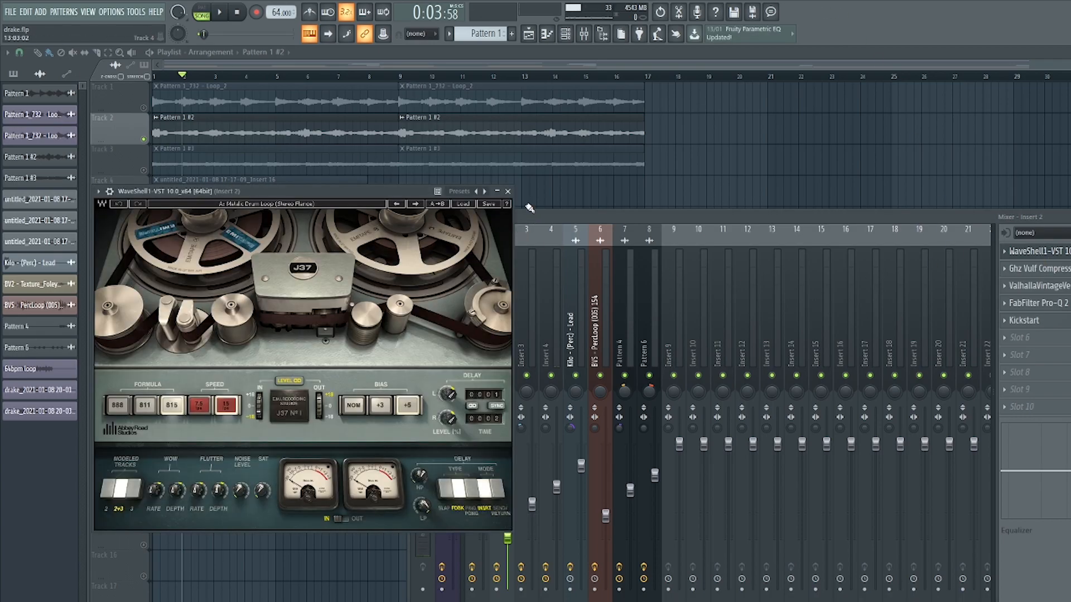
pyautogui.click(508, 192)
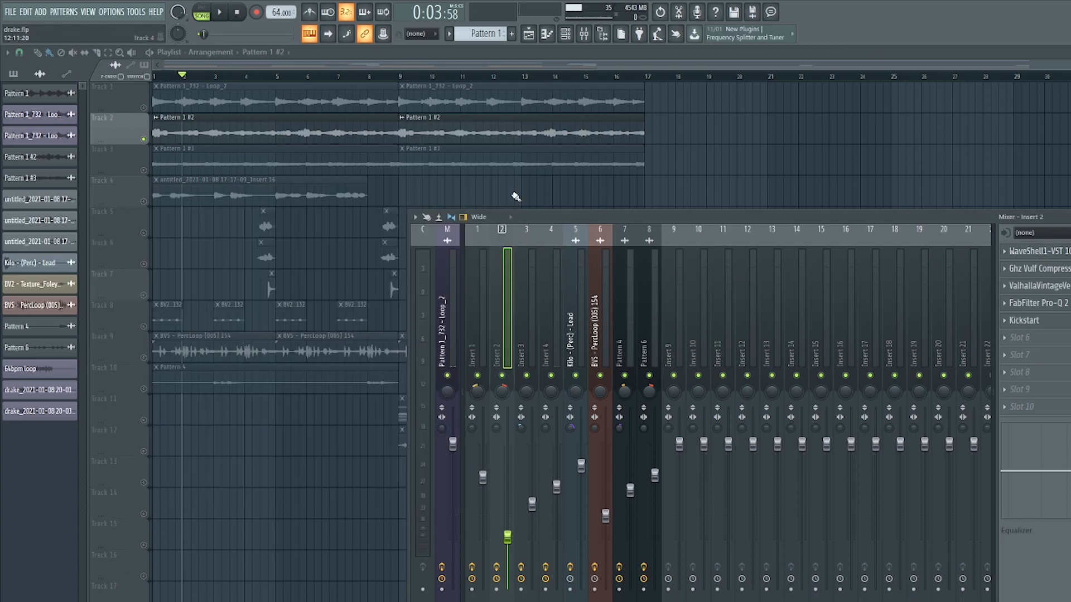
pyautogui.click(1039, 269)
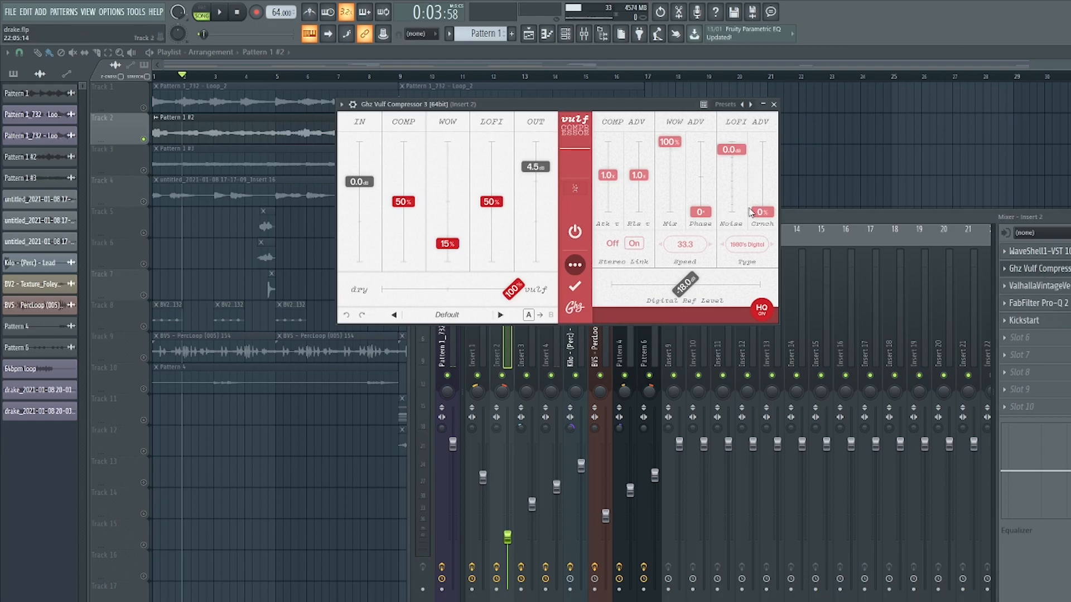
pyautogui.click(774, 105)
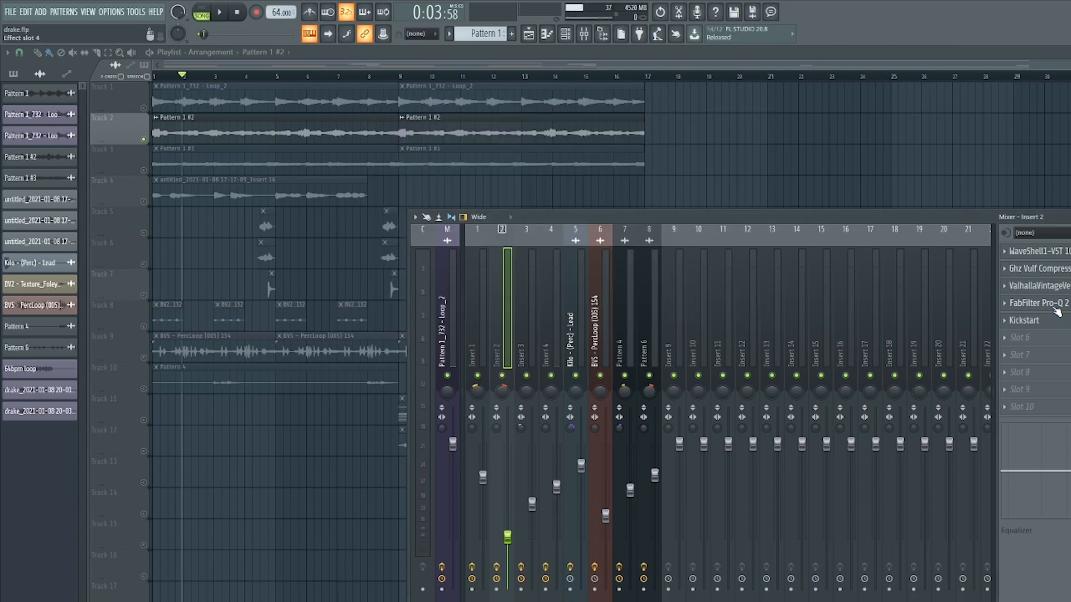
pyautogui.click(1056, 307)
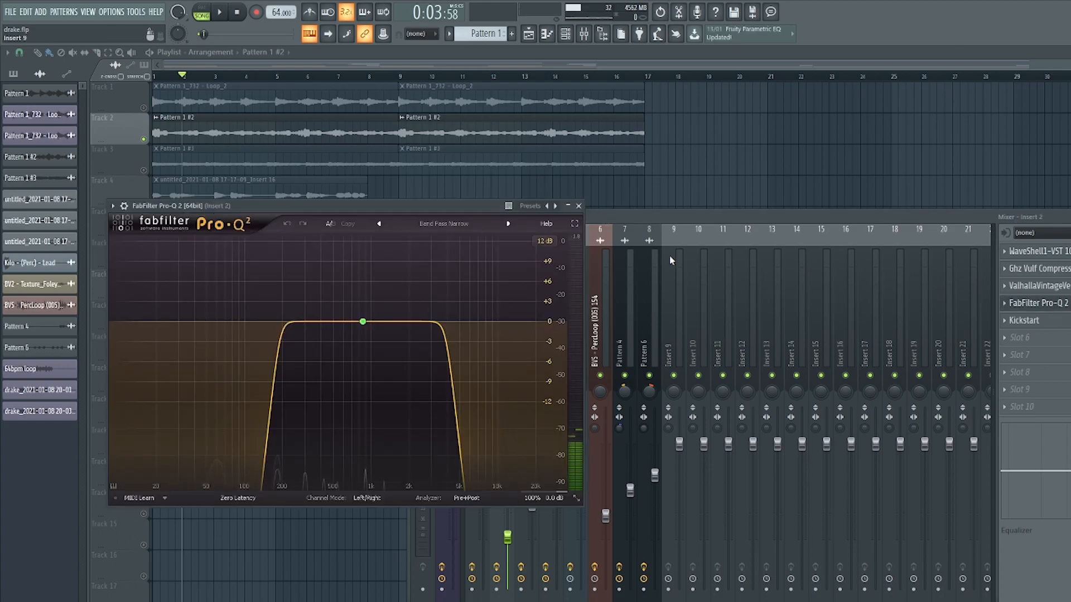
pyautogui.click(579, 206)
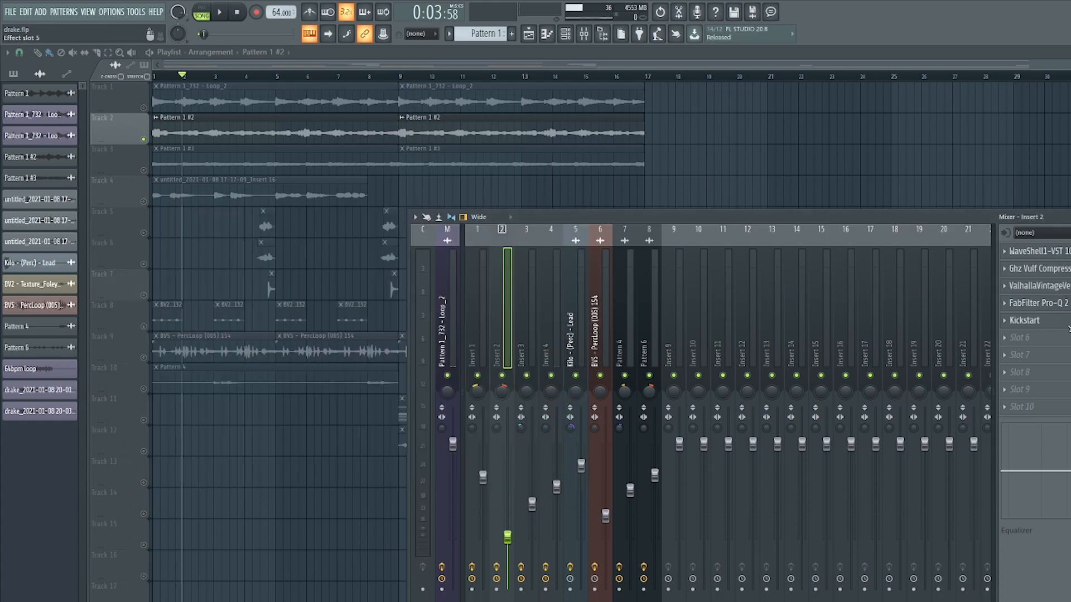
# Audition the arrangement while checking Kickstart on Insert 2 and FabFilter Pro-Q 2 on Insert 3.
pyautogui.click(1051, 325)
pyautogui.moveTo(239, 136); pyautogui.dragTo(390, 192)
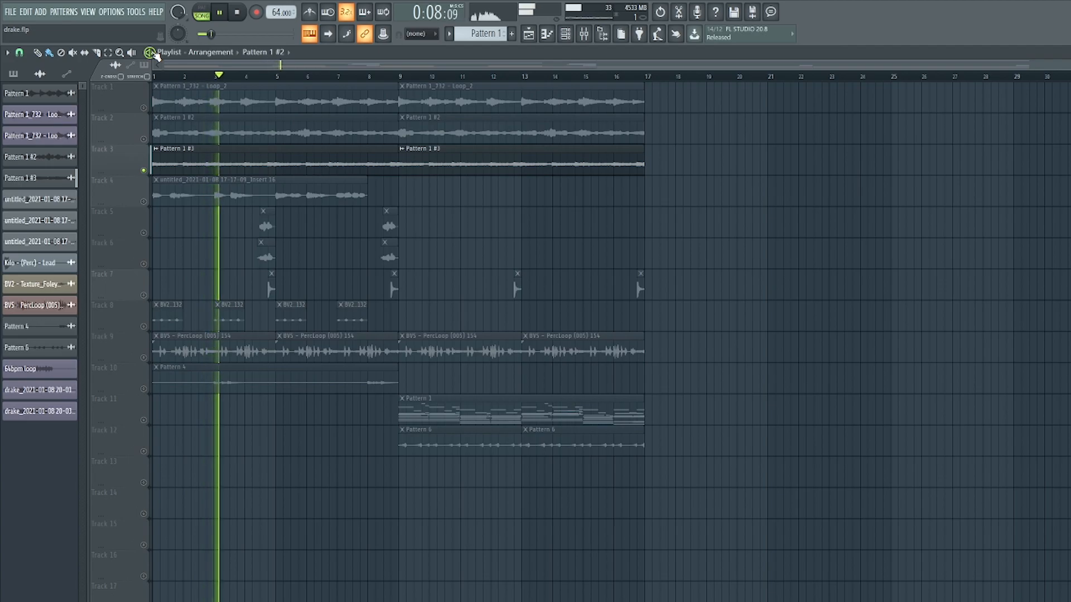
pyautogui.click(244, 19)
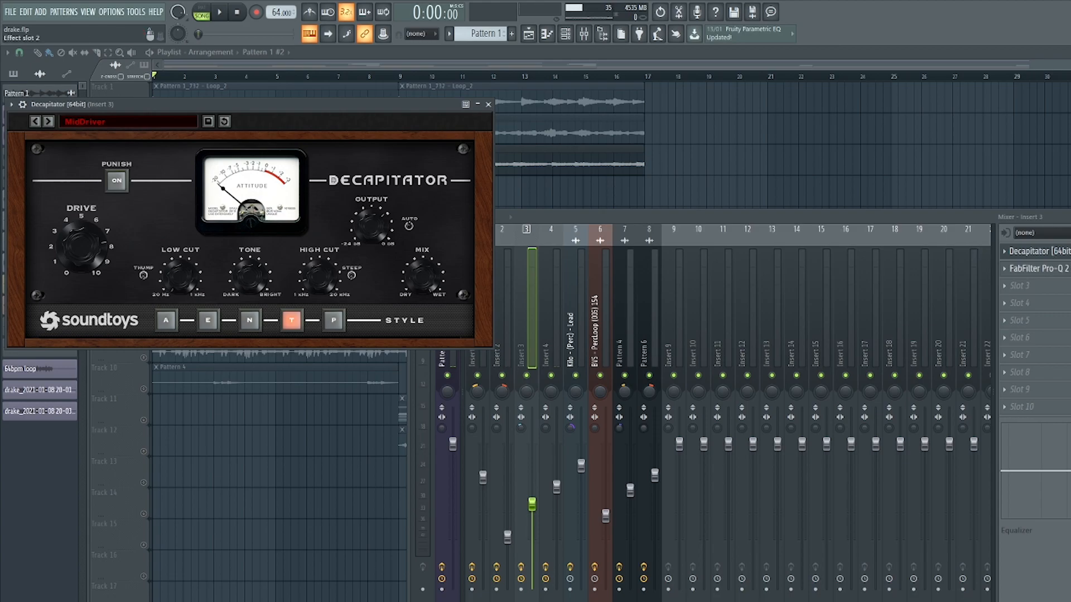
pyautogui.click(1038, 268)
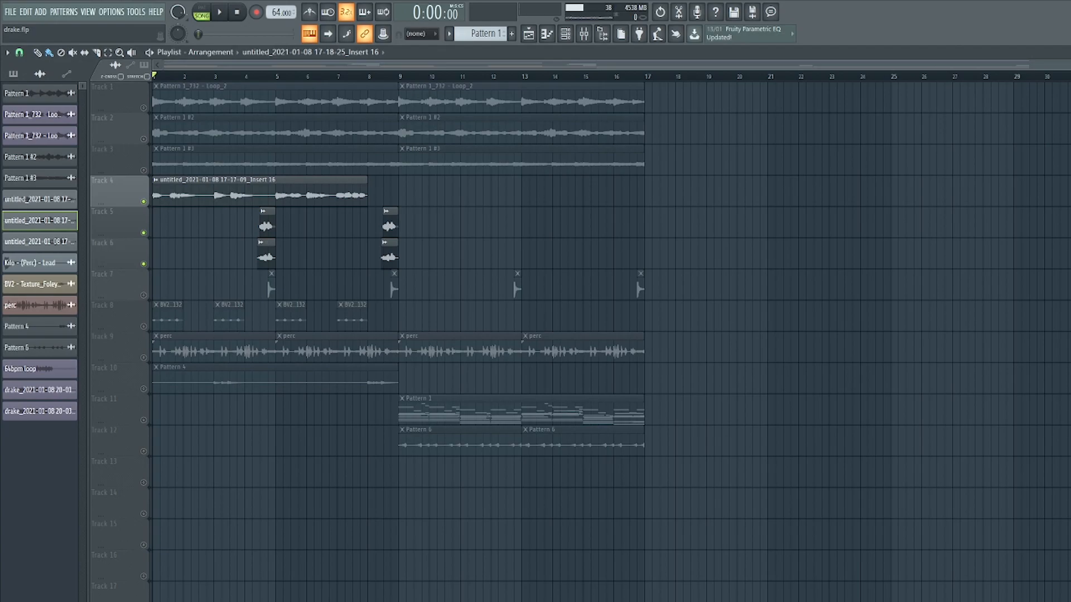
# Play back the arrangement and open the track 5 vocal chop's sample settings.
pyautogui.press('space')
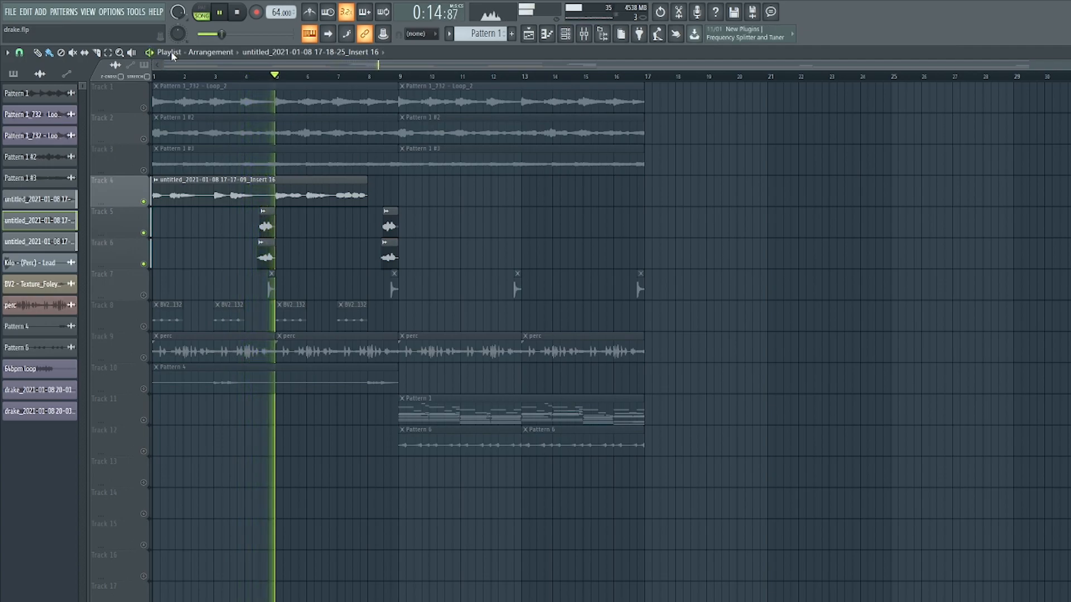
pyautogui.click(243, 15)
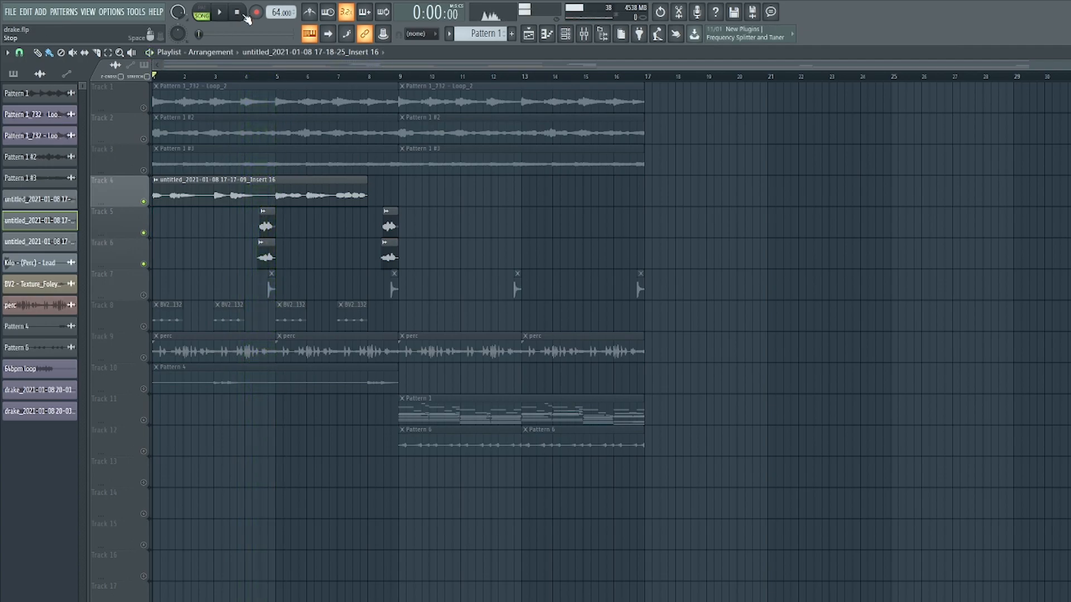
pyautogui.doubleClick(265, 220)
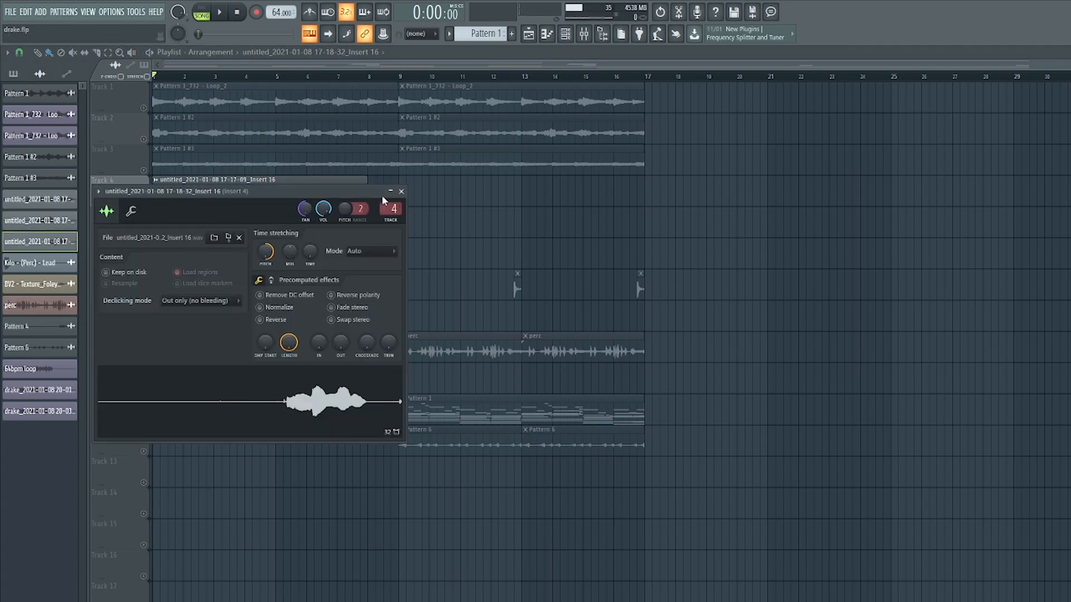
pyautogui.click(401, 191)
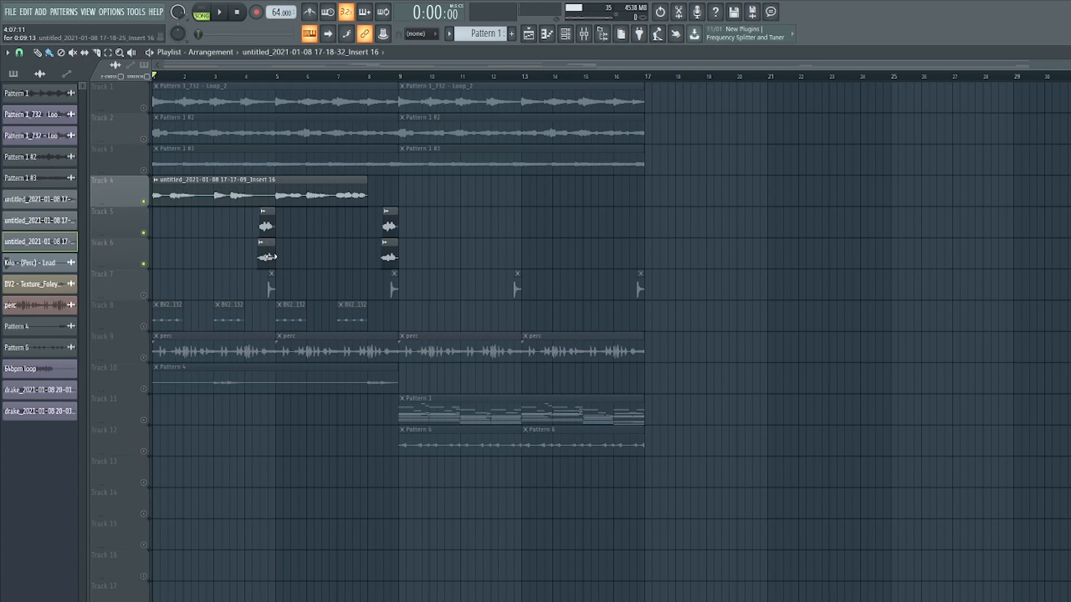
# Inspect the LittleAlterBoy and Ghz Wow Control 3 effects on Insert 4 in the mixer.
pyautogui.click(583, 34)
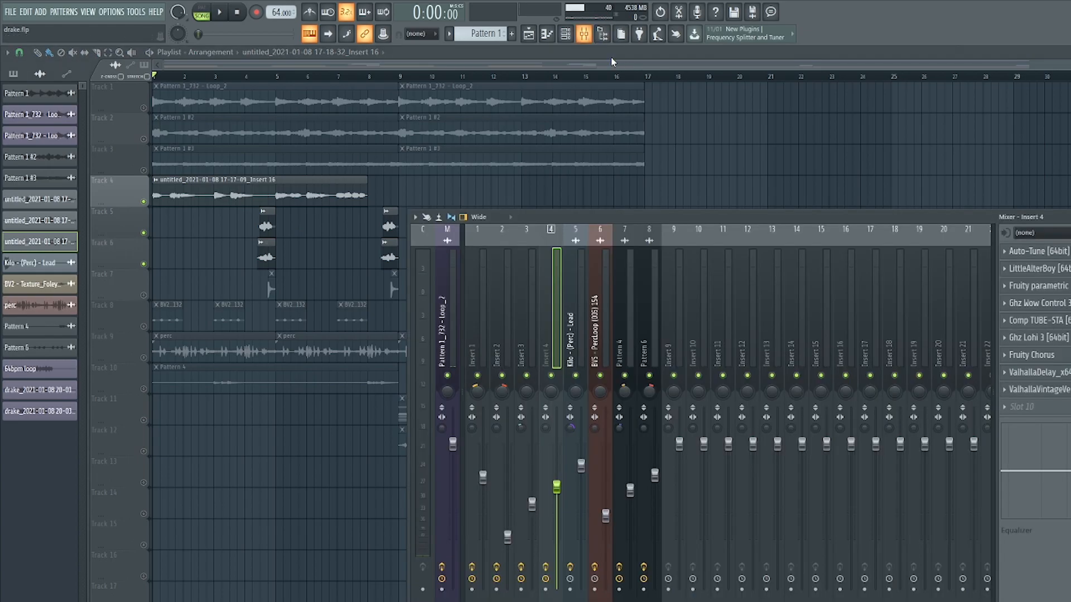
pyautogui.click(1052, 274)
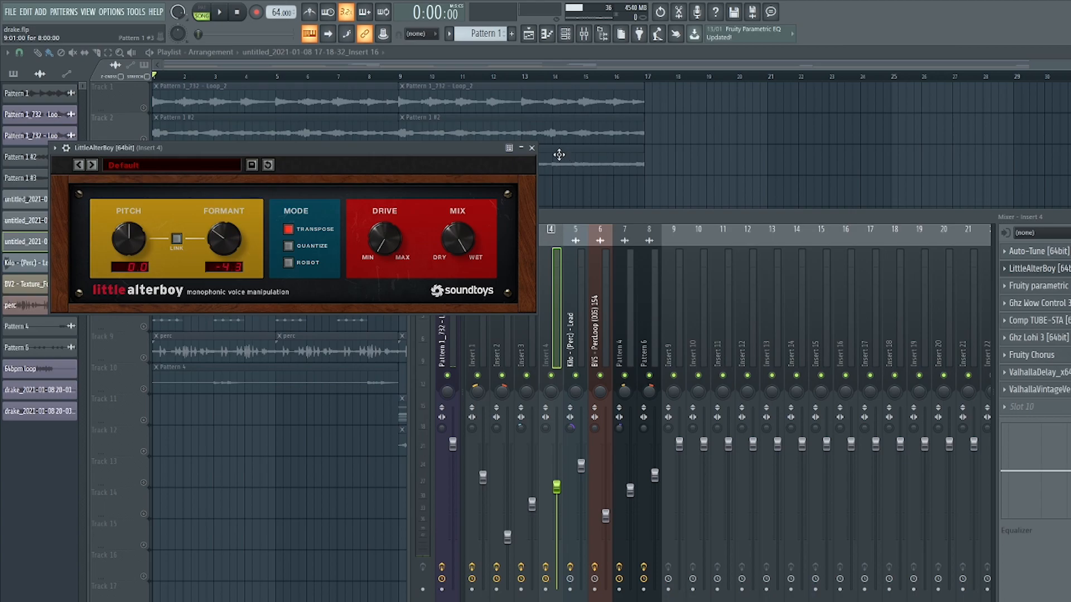
pyautogui.click(535, 149)
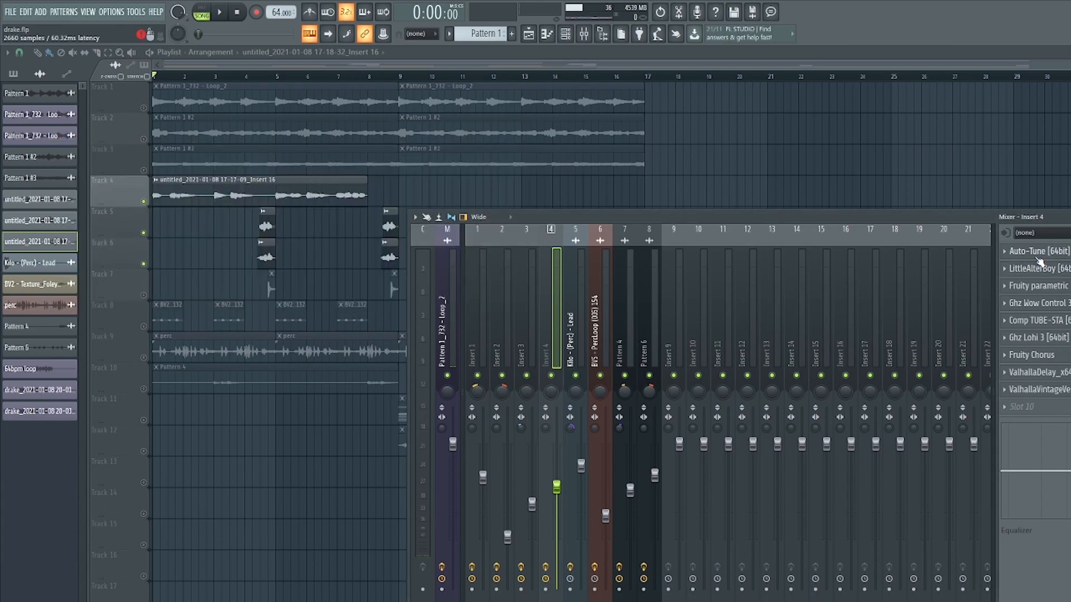
pyautogui.click(1061, 308)
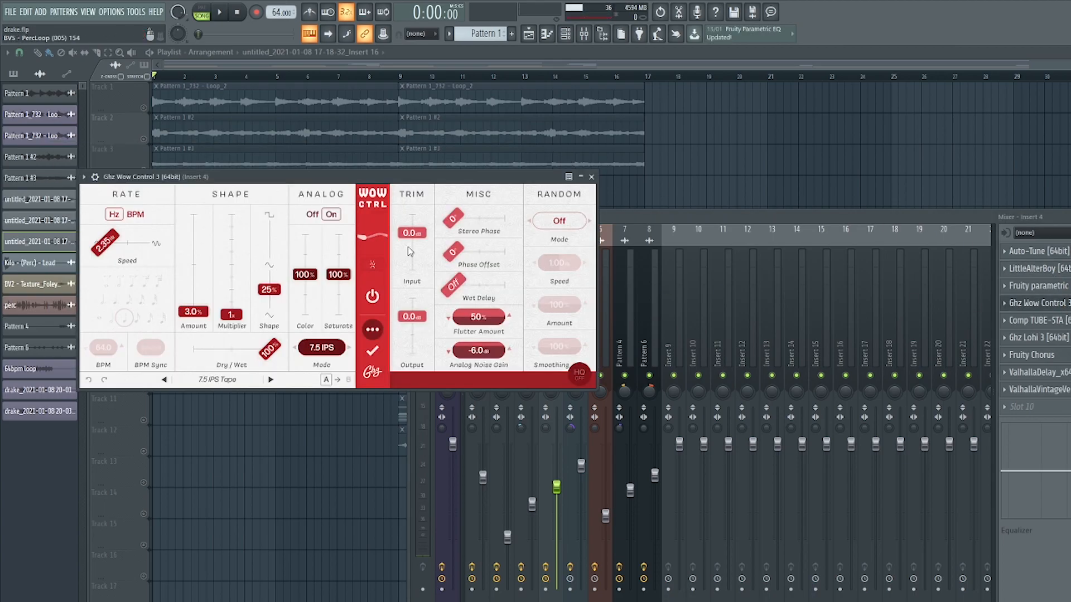
pyautogui.click(591, 177)
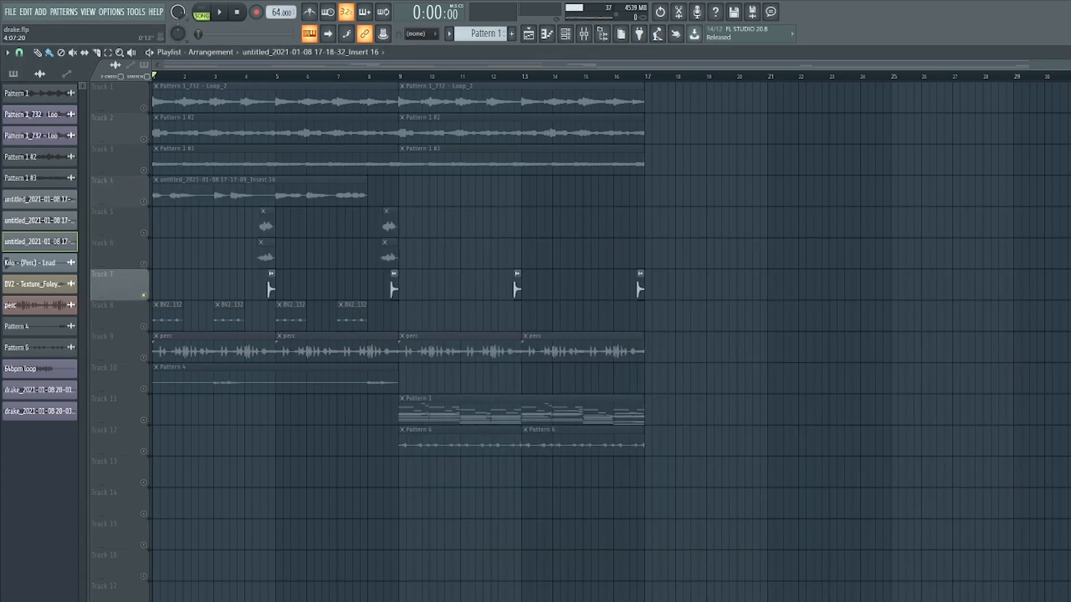
# Start playback of the arrangement from around bar 4.
pyautogui.click(259, 76)
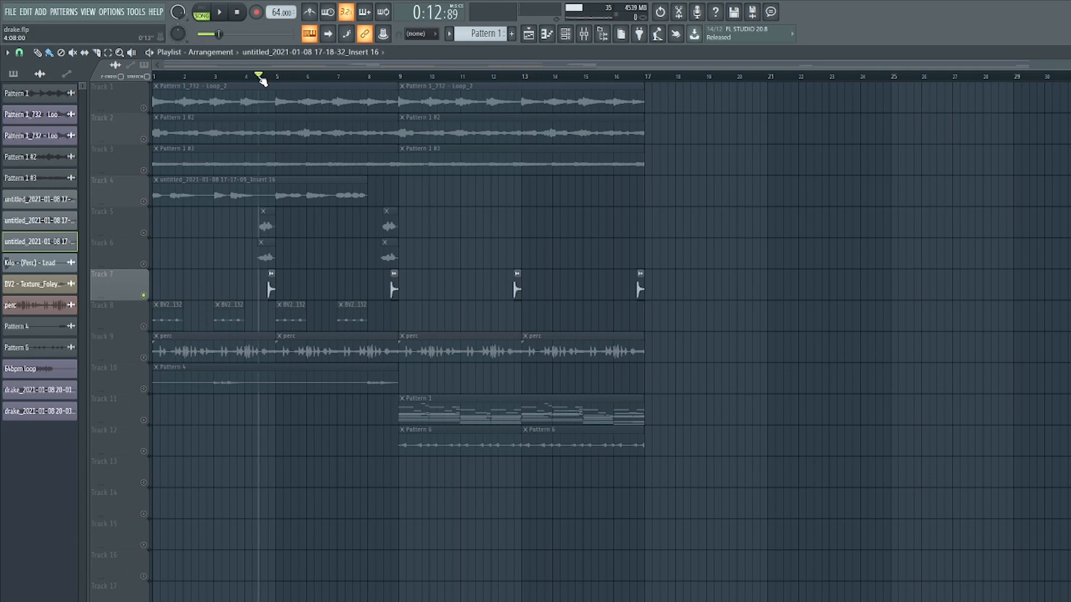
pyautogui.press('space')
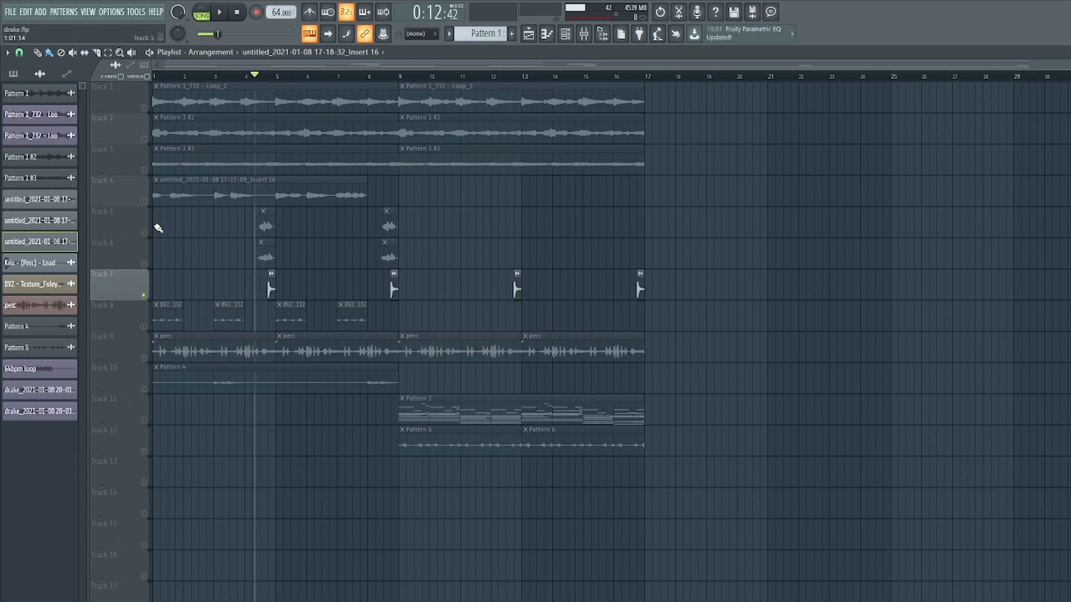
# Select the vocal chop tracks and audition the arrangement playback from the start.
pyautogui.click(144, 263)
pyautogui.click(144, 233)
pyautogui.press('space')
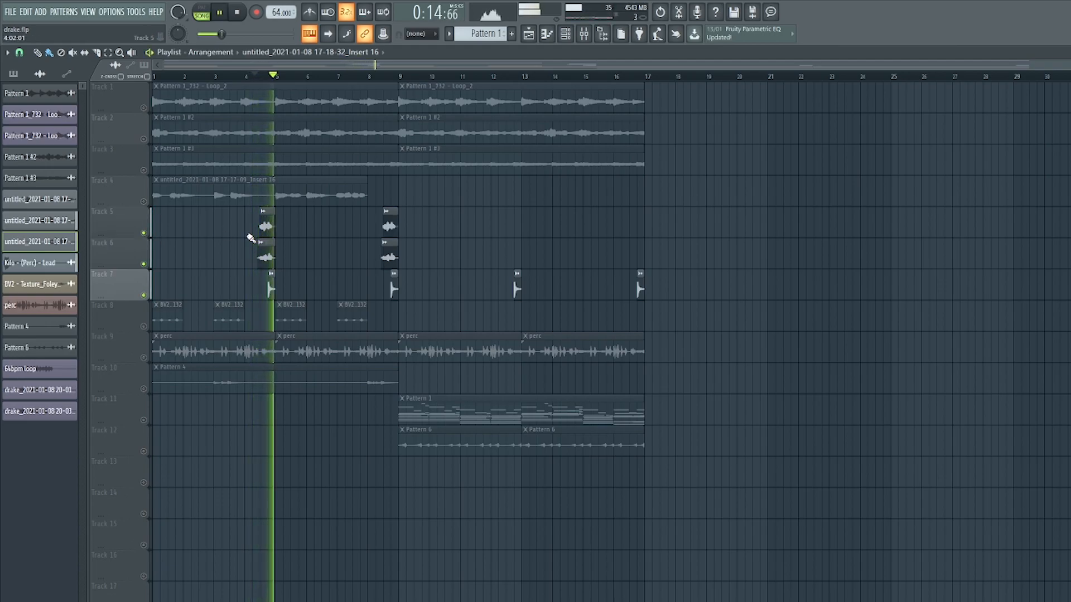
pyautogui.press('space')
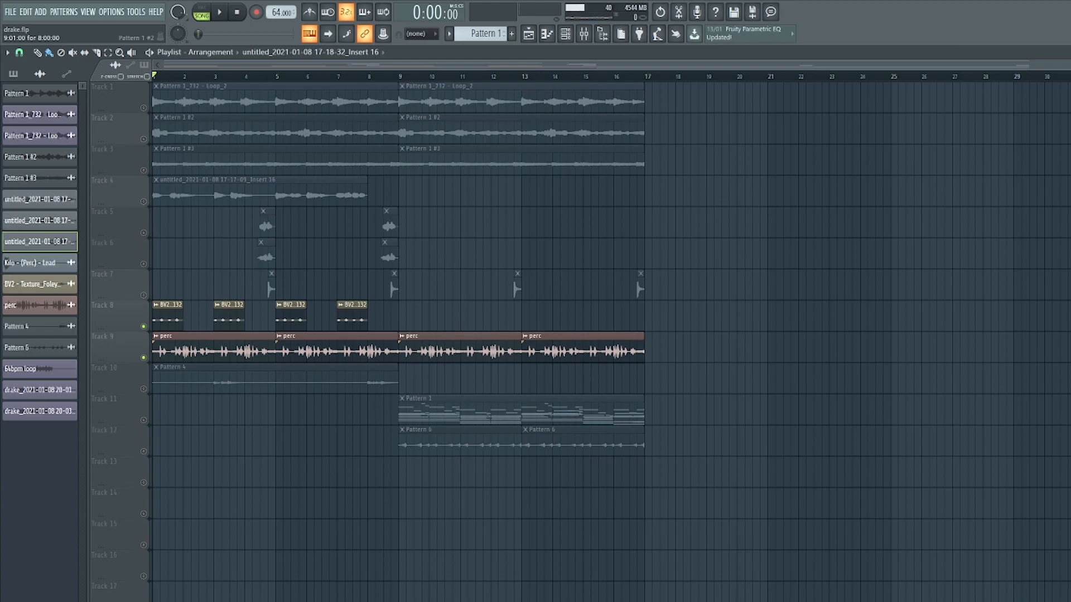
pyautogui.press('space')
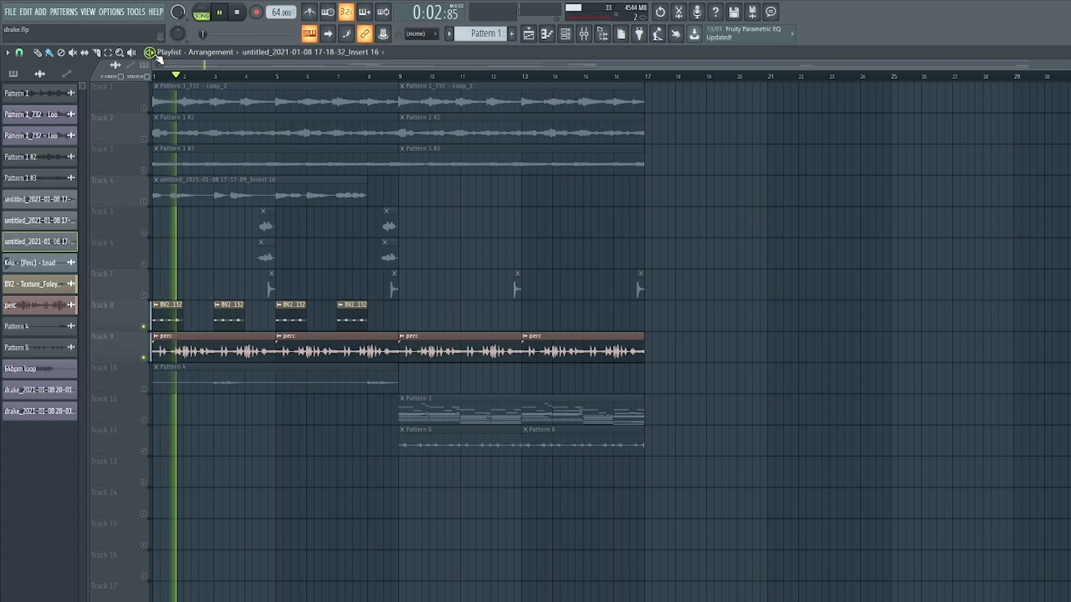
pyautogui.click(238, 11)
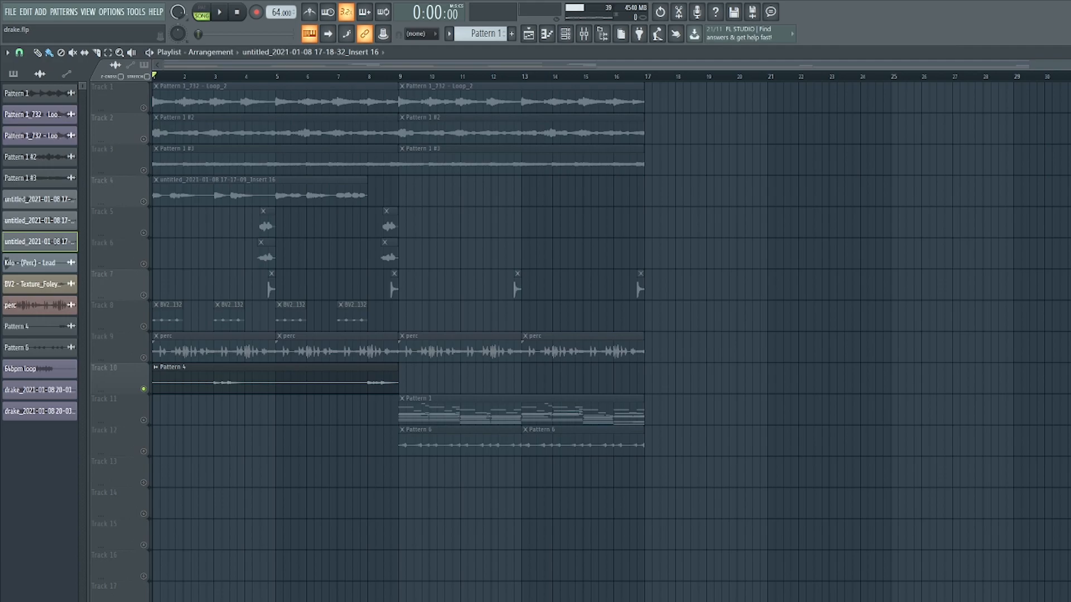
# Play the arrangement from bar 3 and inspect the GTR WaveShell pedalboard on the Pattern 4 mixer insert.
pyautogui.click(212, 75)
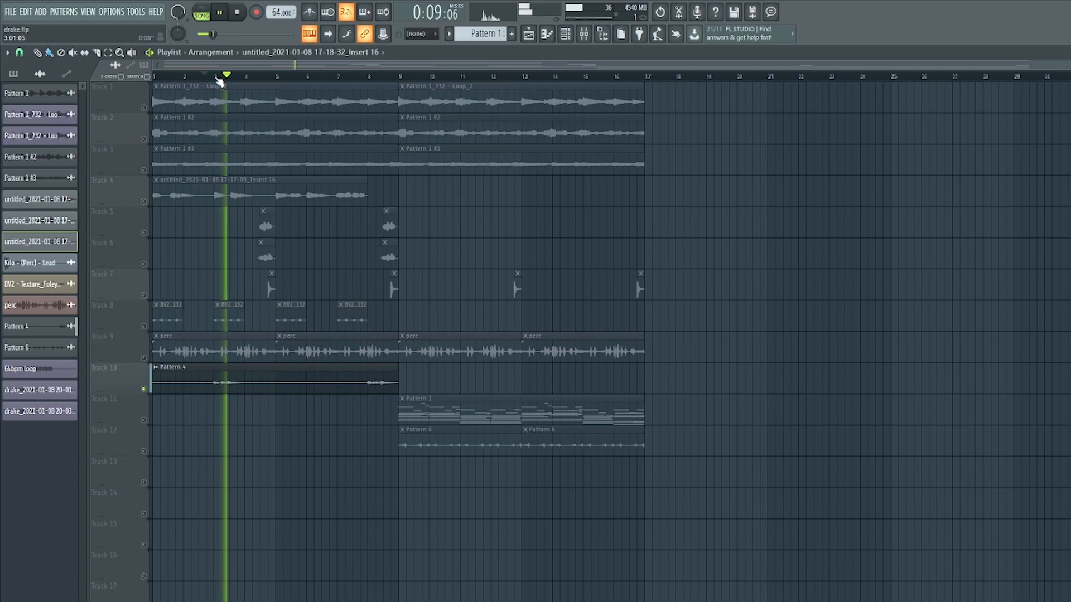
pyautogui.press('space')
pyautogui.press('F9')
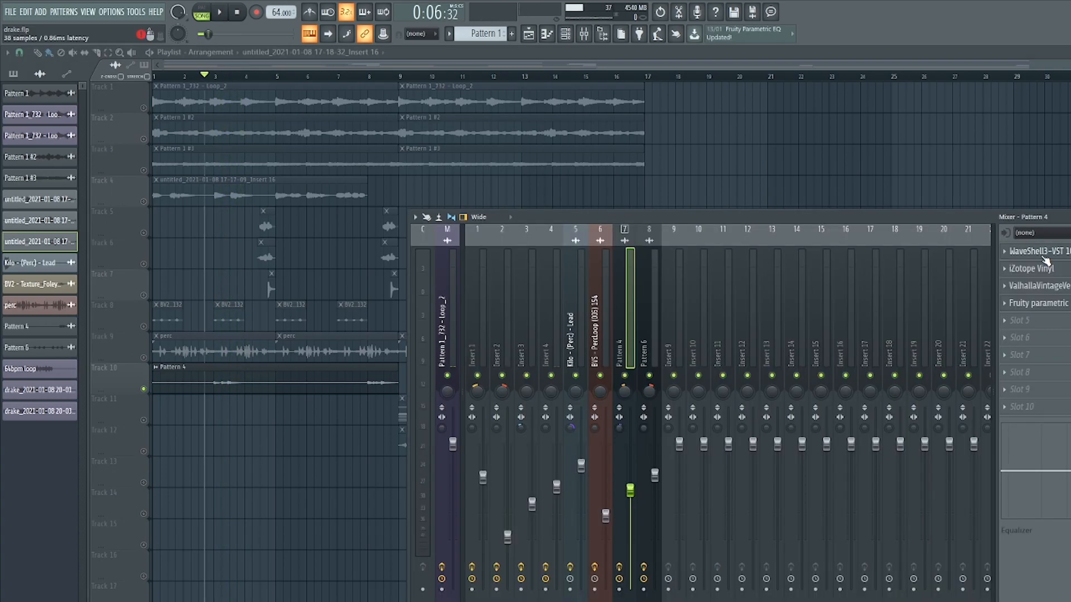
pyautogui.click(1041, 252)
pyautogui.moveTo(694, 289); pyautogui.dragTo(642, 240)
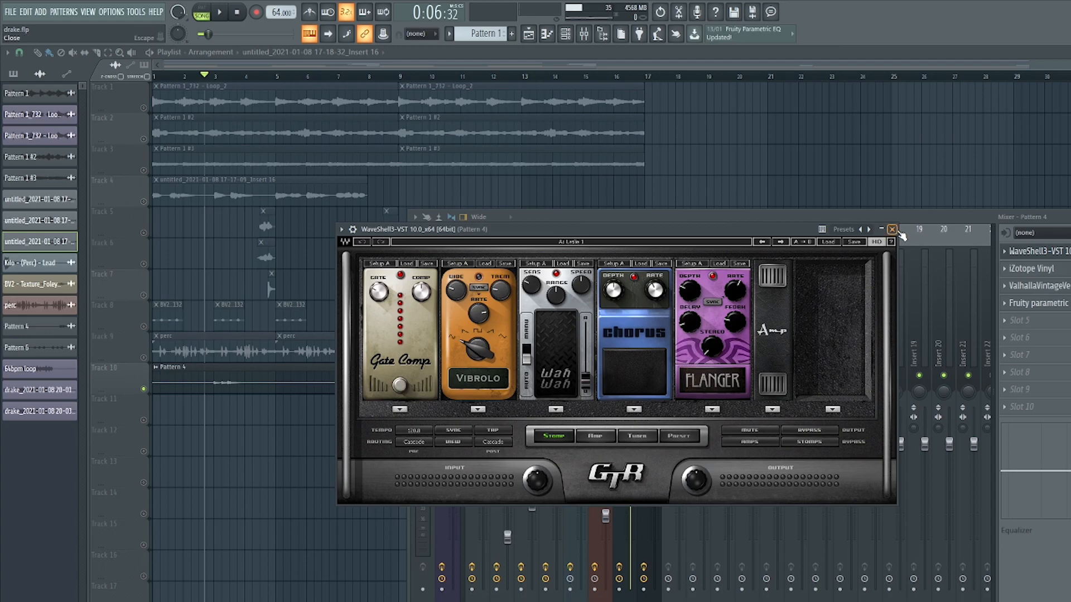
pyautogui.click(893, 229)
# Inspect the iZotope Vinyl and Fruity parametric EQ effects on the Pattern 4 insert.
pyautogui.click(1040, 269)
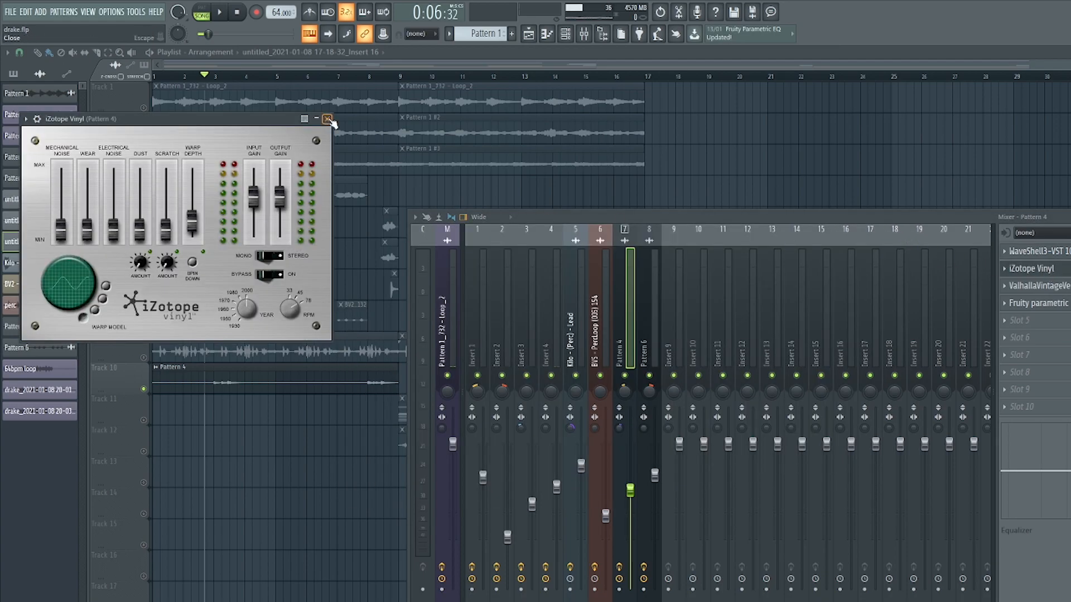
pyautogui.click(1007, 270)
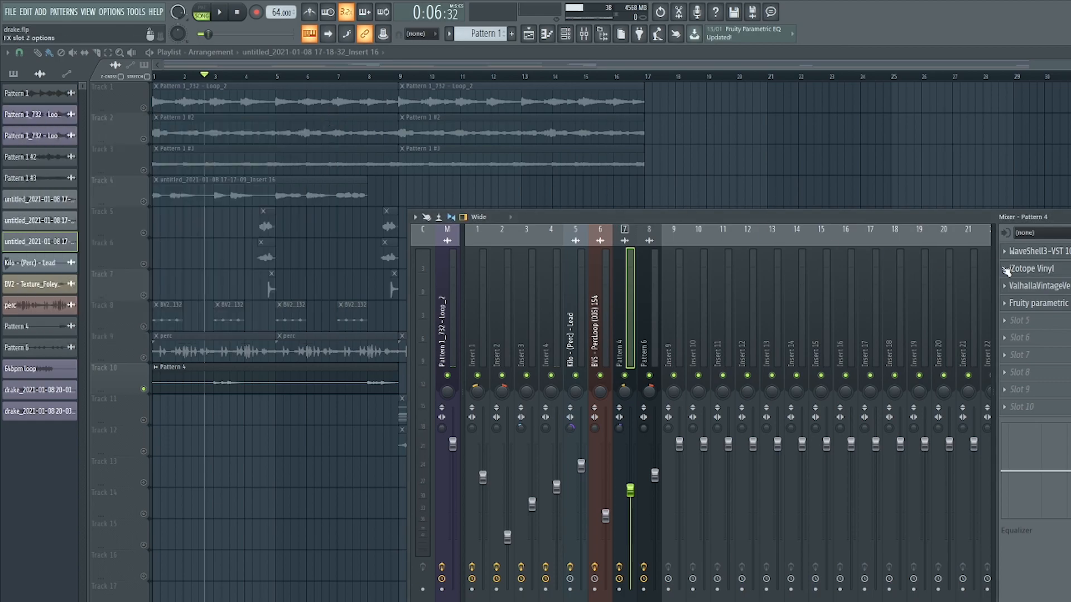
pyautogui.click(1047, 306)
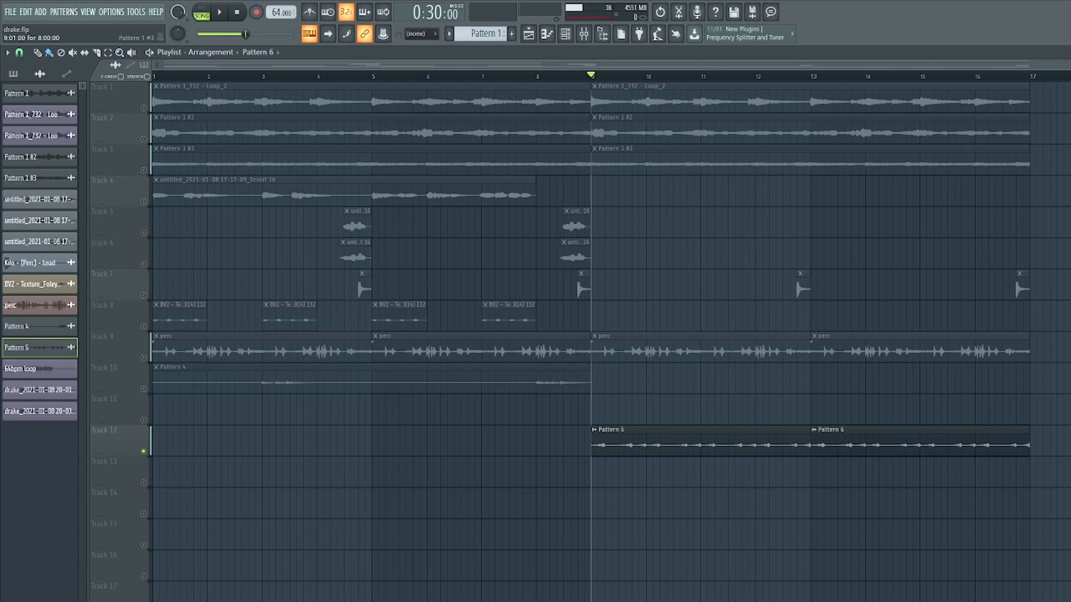
# Audition the arrangement while inspecting the Soundtoys EffectRack and Fruity parametric EQ on the Pattern 6 insert.
pyautogui.press('space')
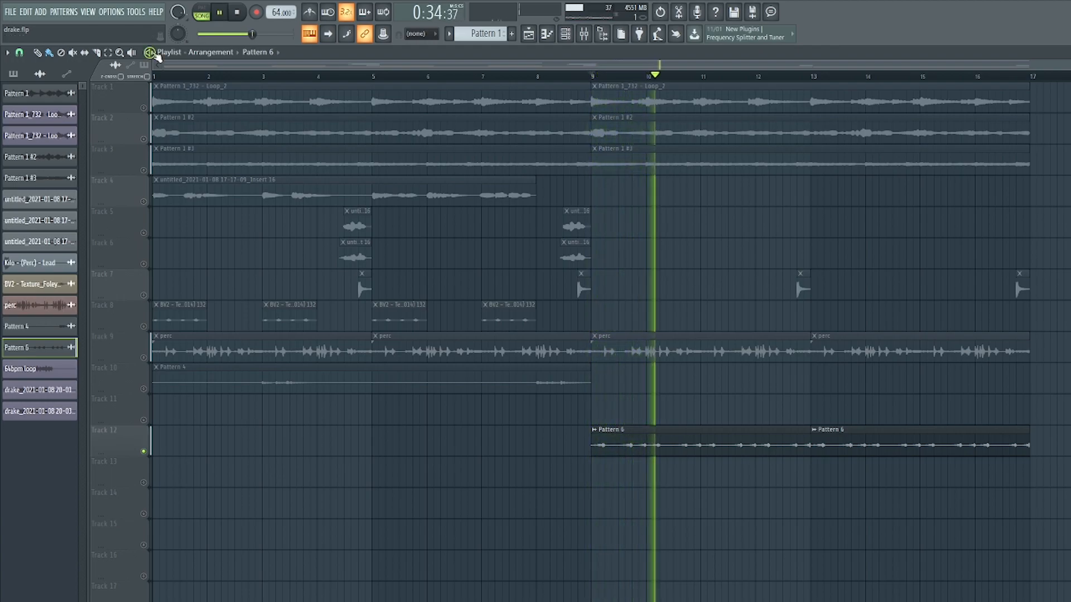
pyautogui.press('space')
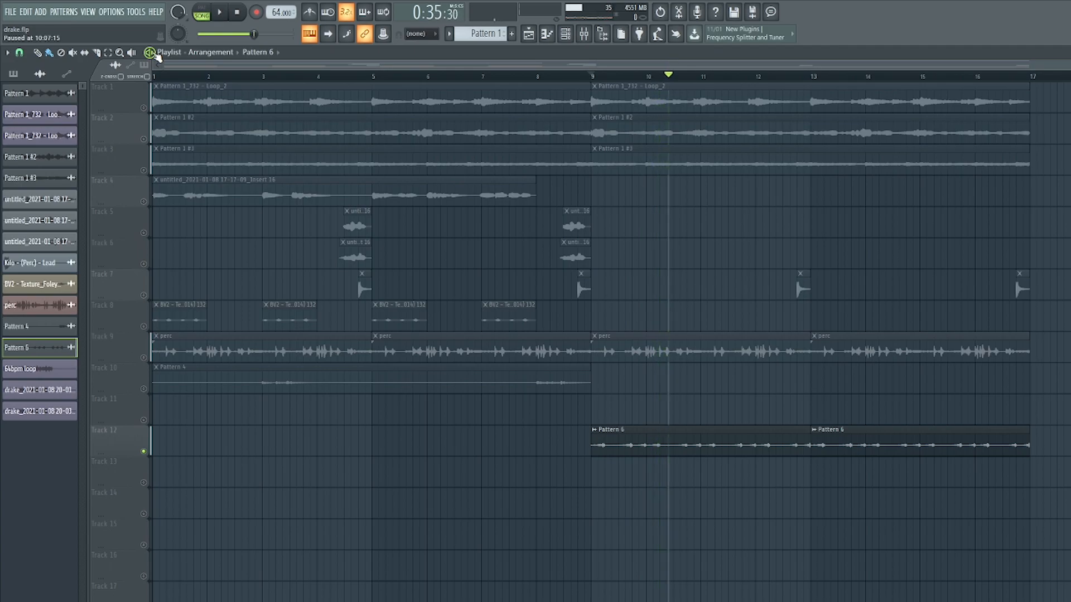
pyautogui.click(584, 33)
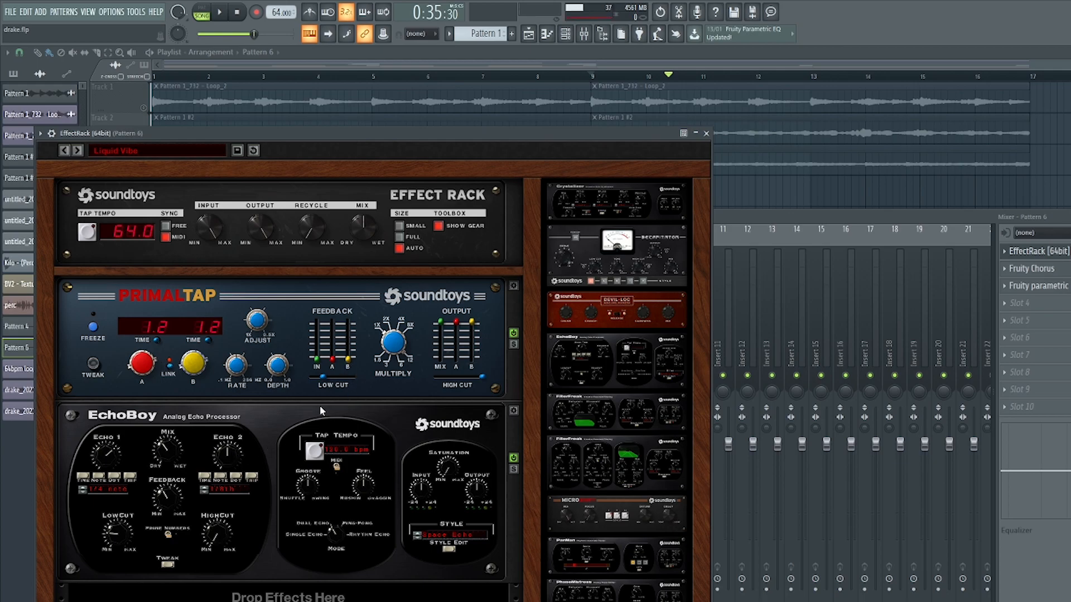
pyautogui.click(707, 133)
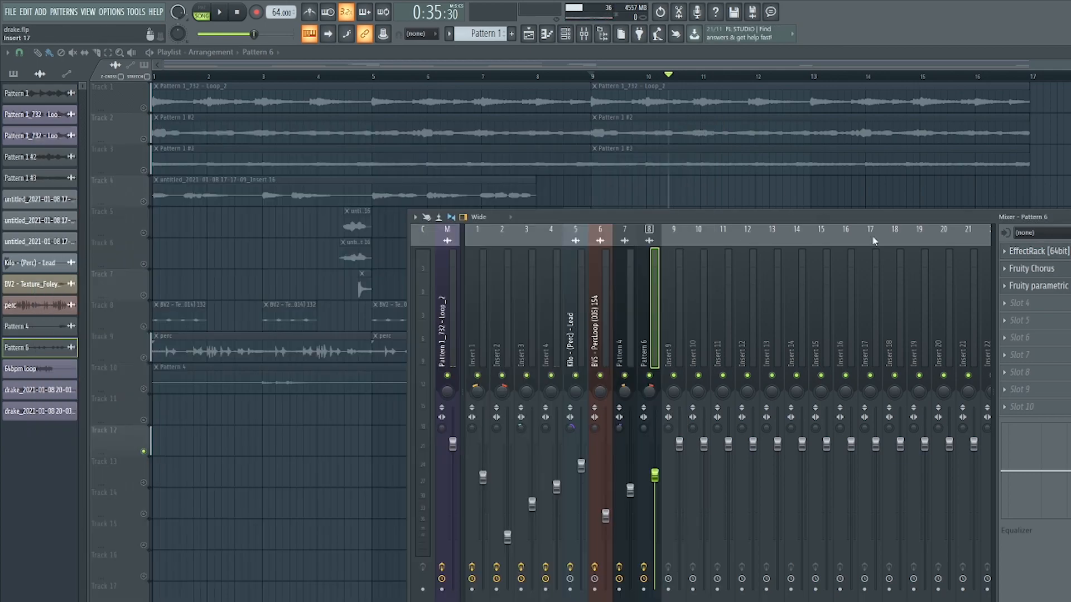
pyautogui.click(1043, 285)
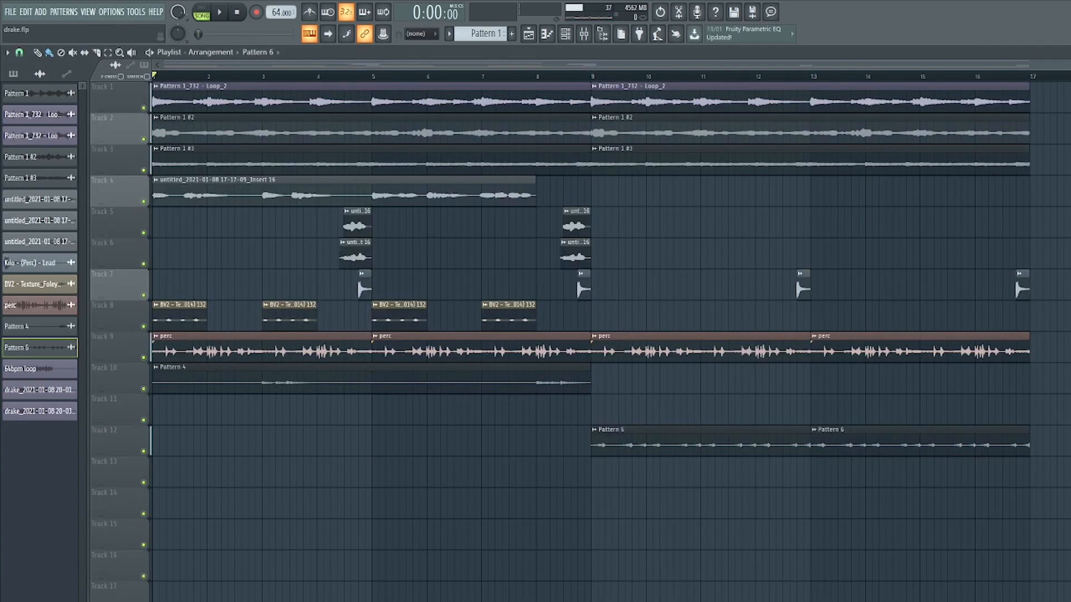
pyautogui.press('space')
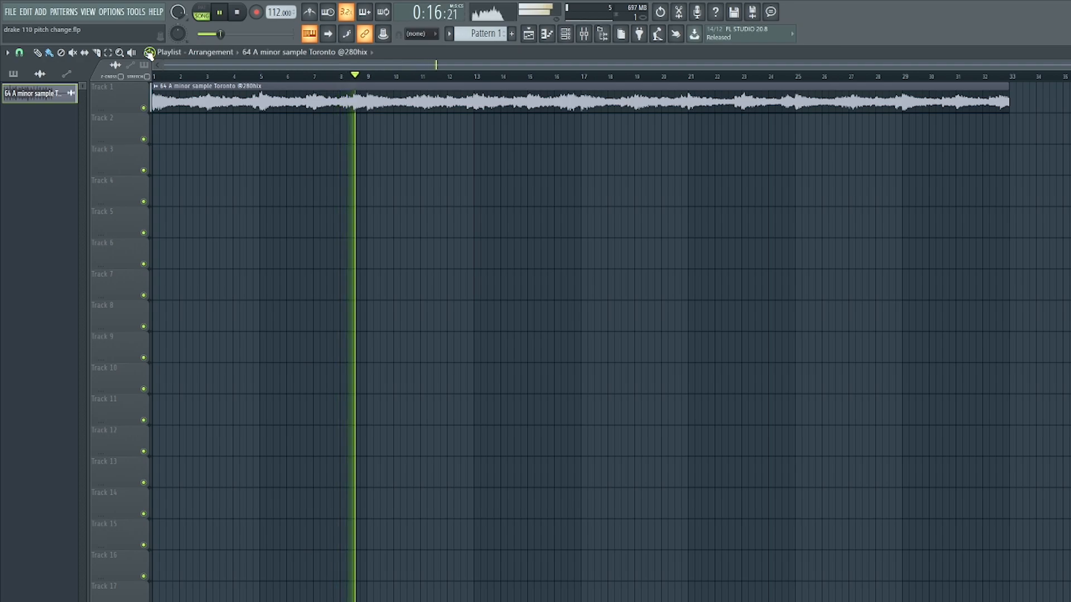
# Stop playback in the sample project and inspect the Soundgoodizer effect on Insert 1, closing all plugin windows.
pyautogui.press('space')
pyautogui.press('F9')
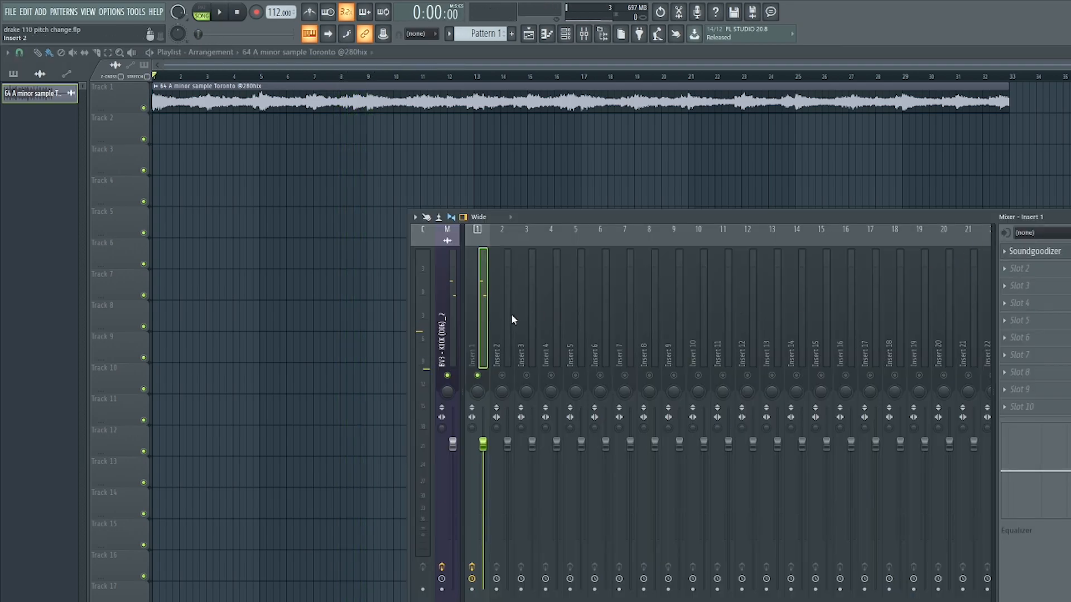
pyautogui.click(1049, 257)
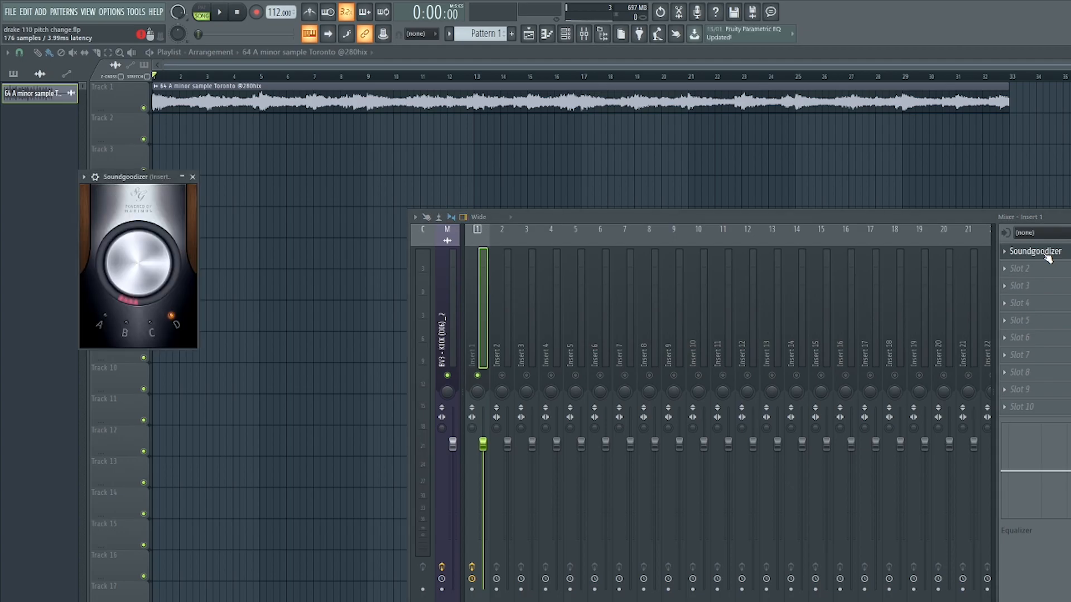
pyautogui.press('F12')
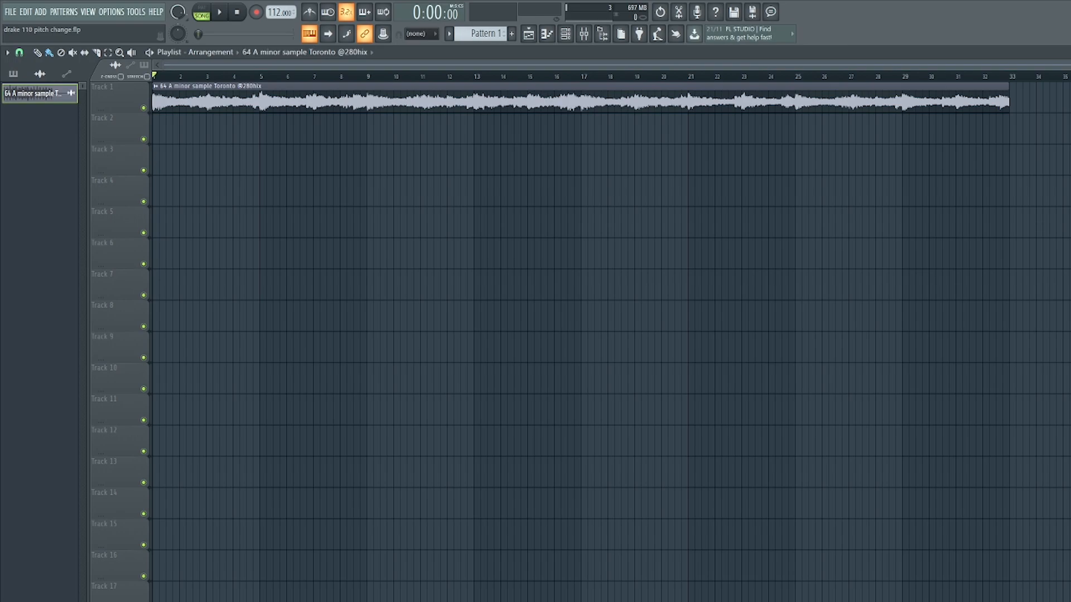